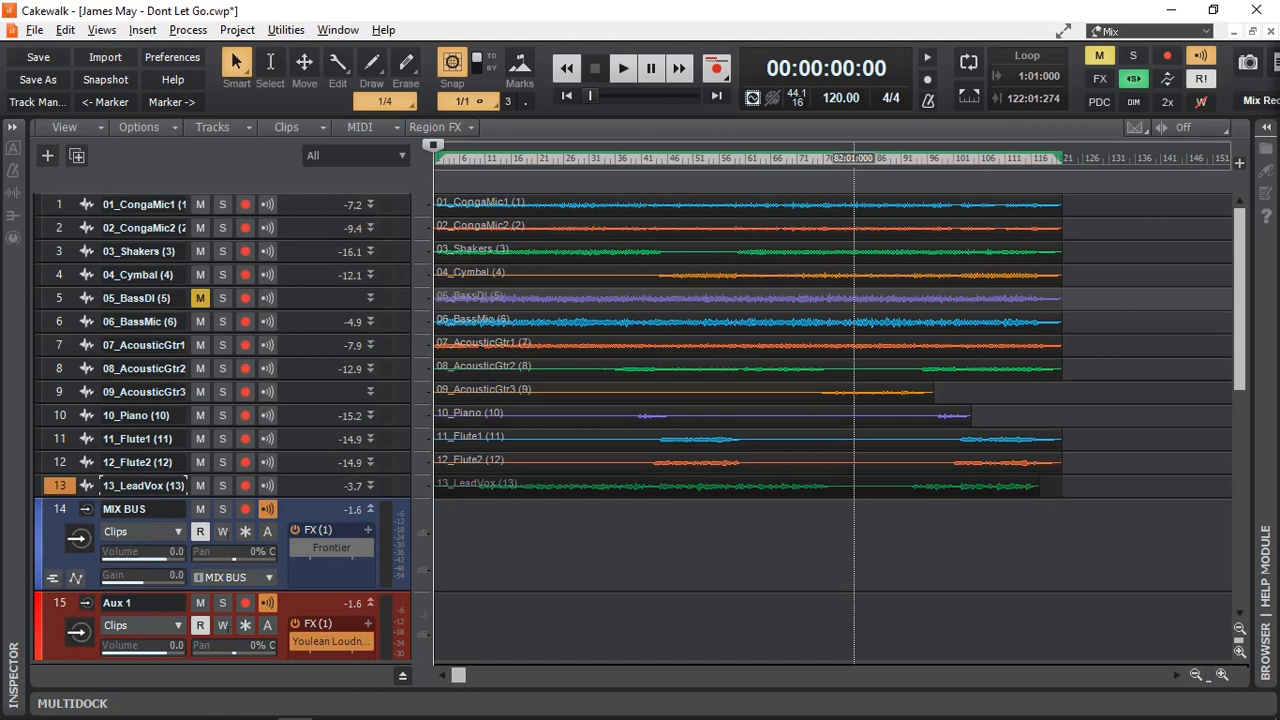
Step: Open the Console view and review the routing of the MIX BUS and the Aux tracks
key(alt+2)
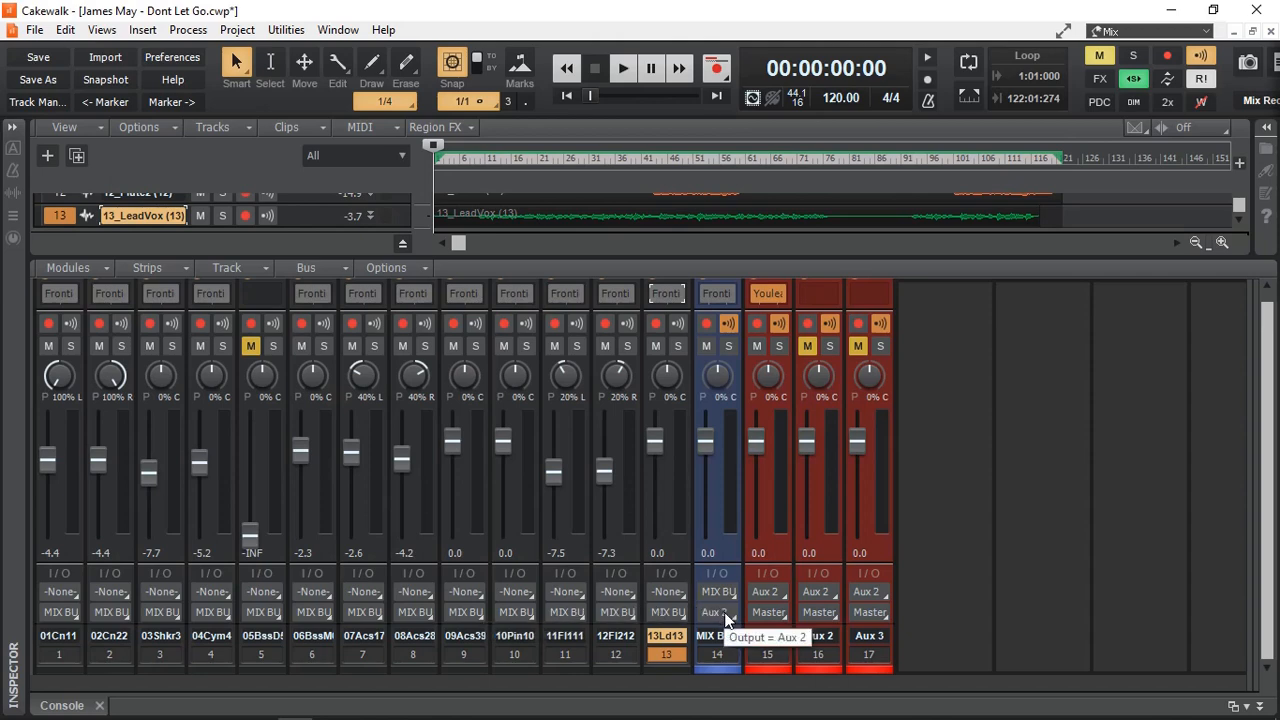
click(721, 654)
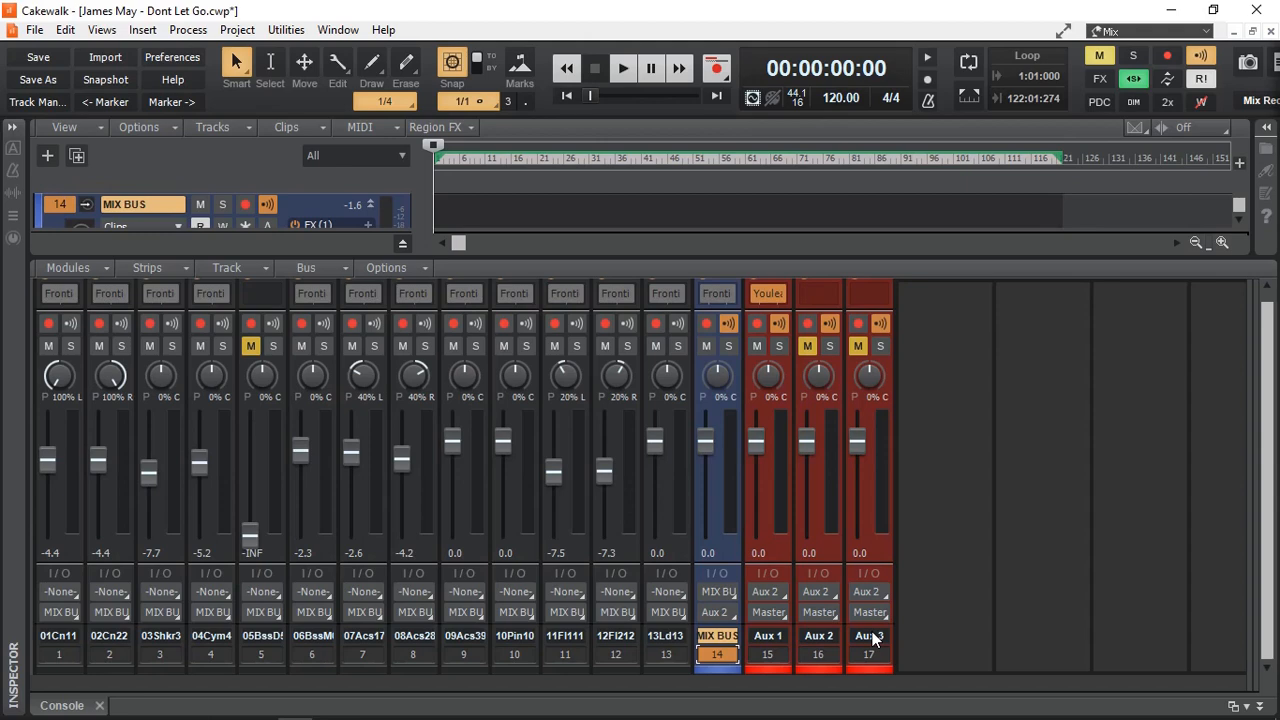
click(818, 654)
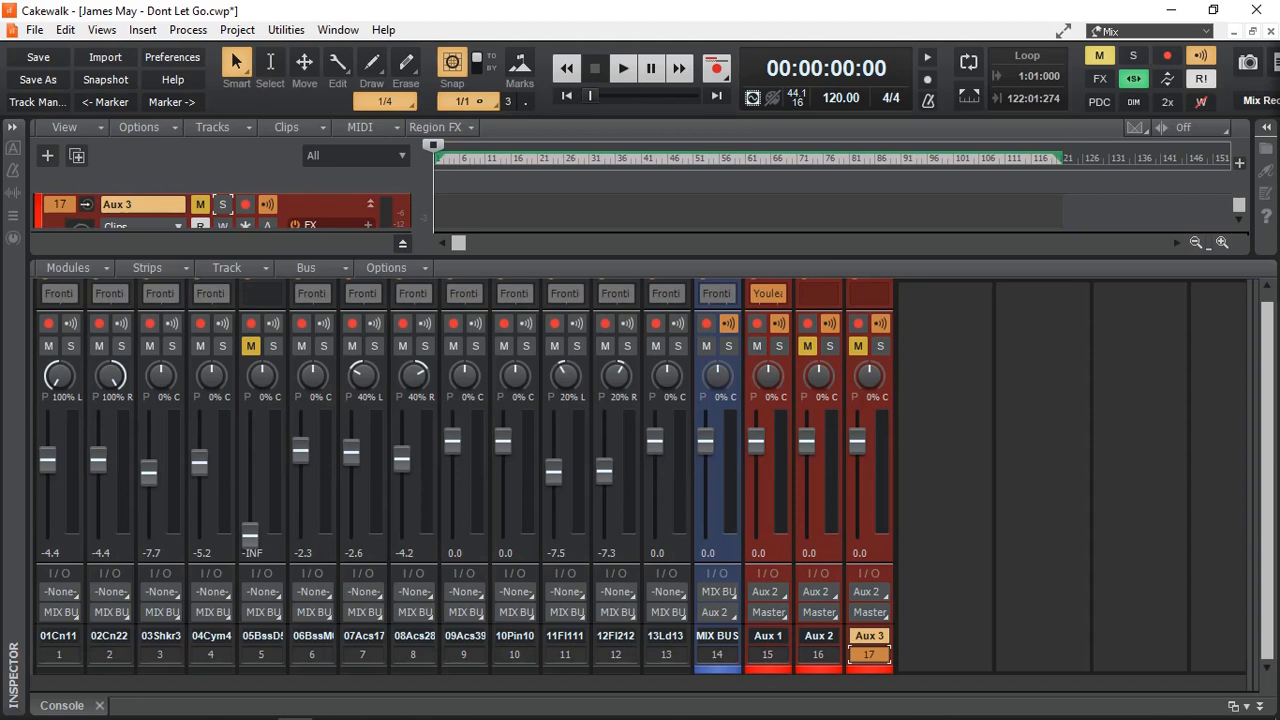
Step: Open the Frontier limiter on the MIX BUS to examine its controls, and close its window
double_click(726, 295)
click(778, 294)
double_click(726, 293)
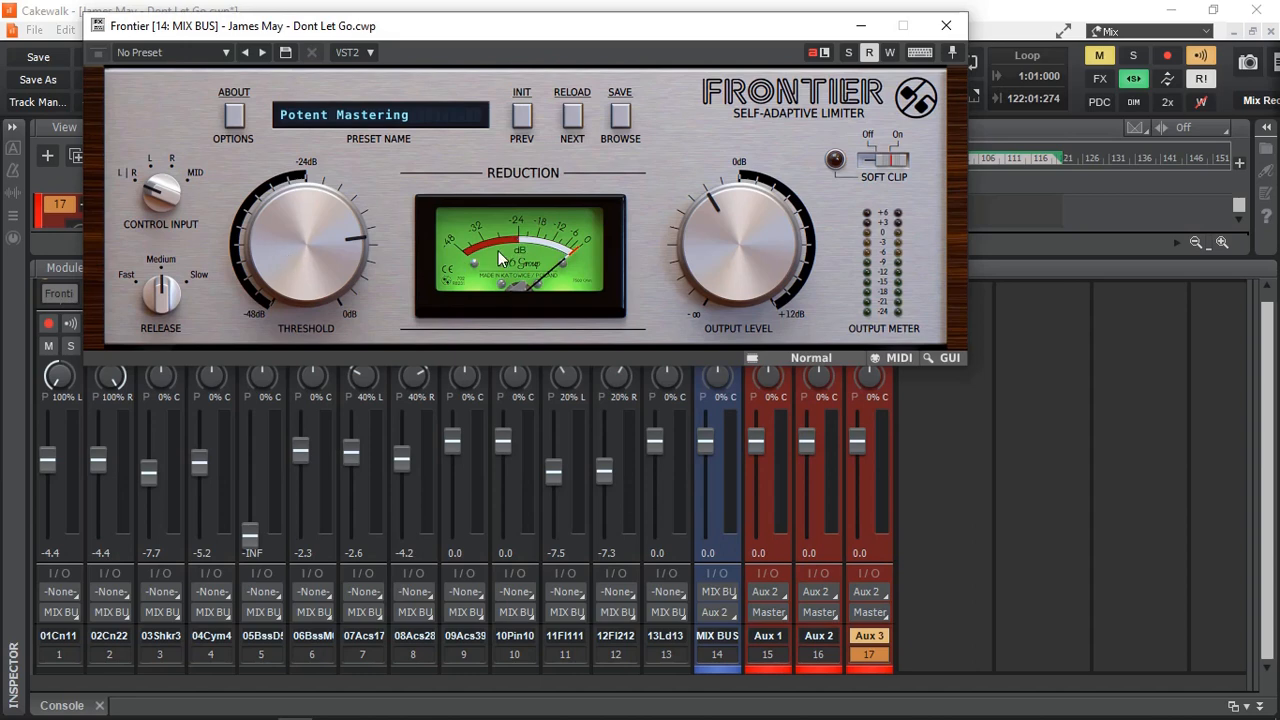
click(946, 26)
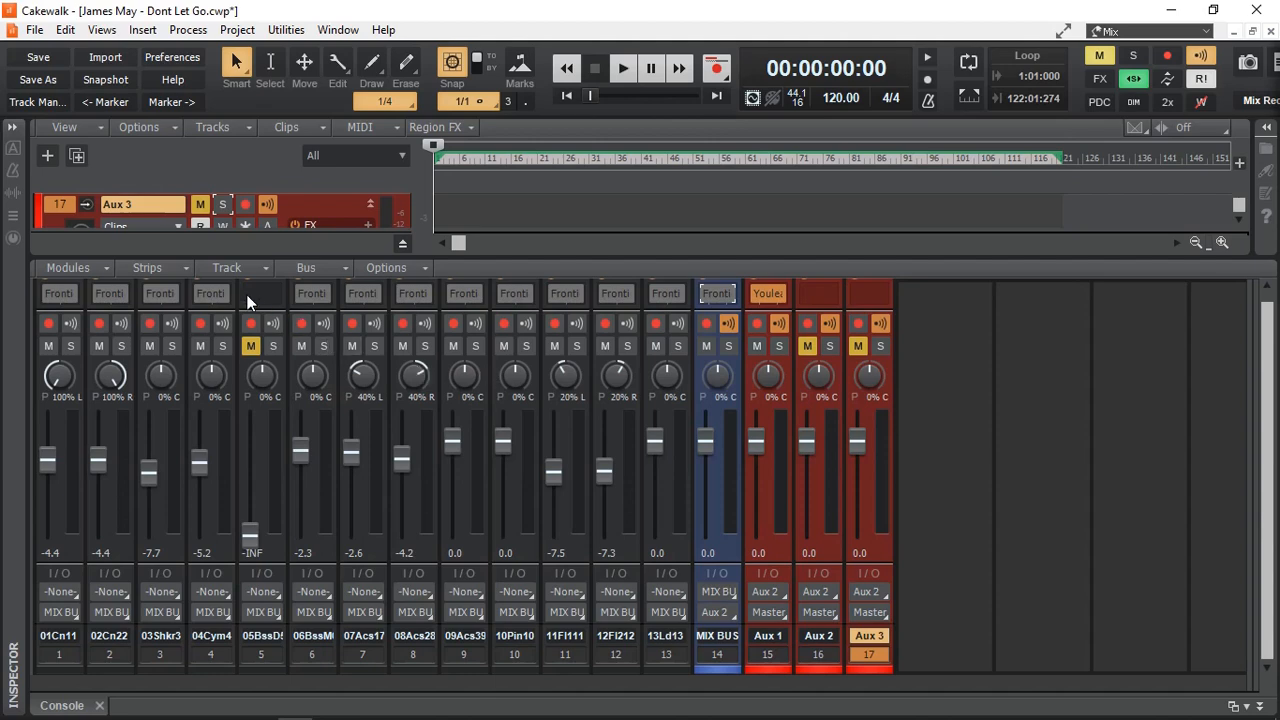
double_click(218, 292)
Step: Hide the Console view, arm Aux 1 for recording and open its Youlean Loudness Meter
click(770, 656)
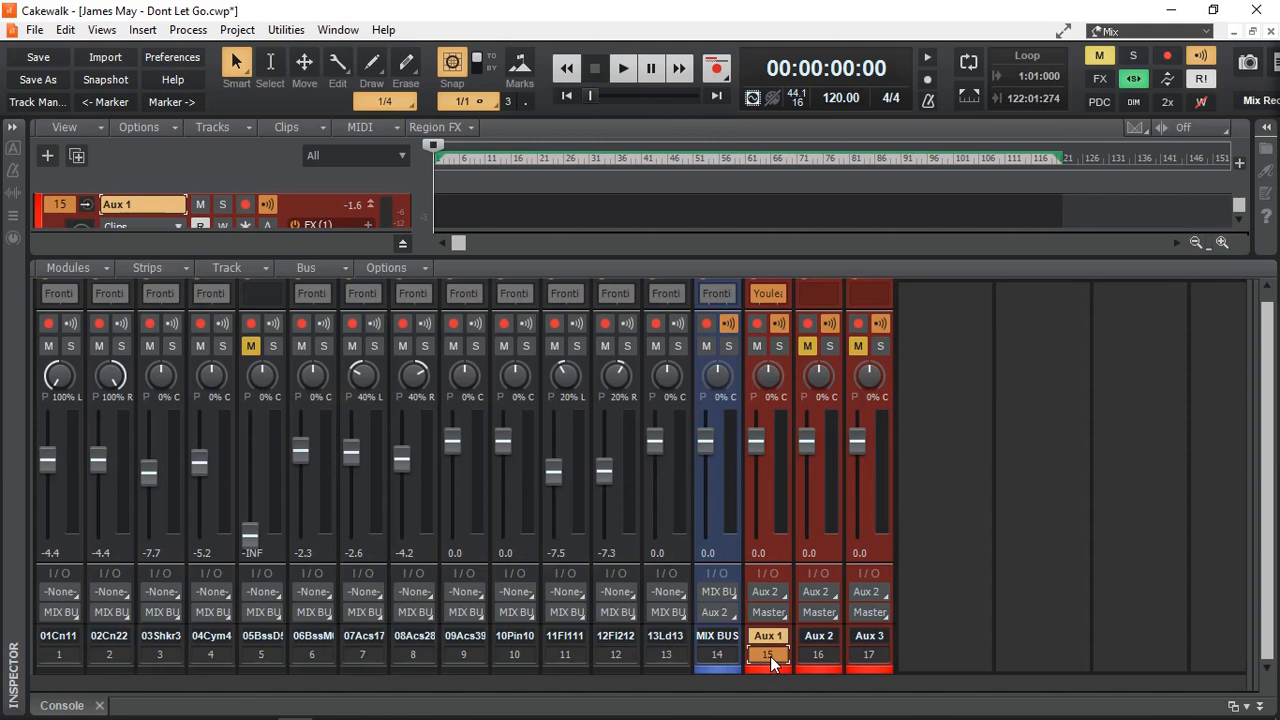
key(d)
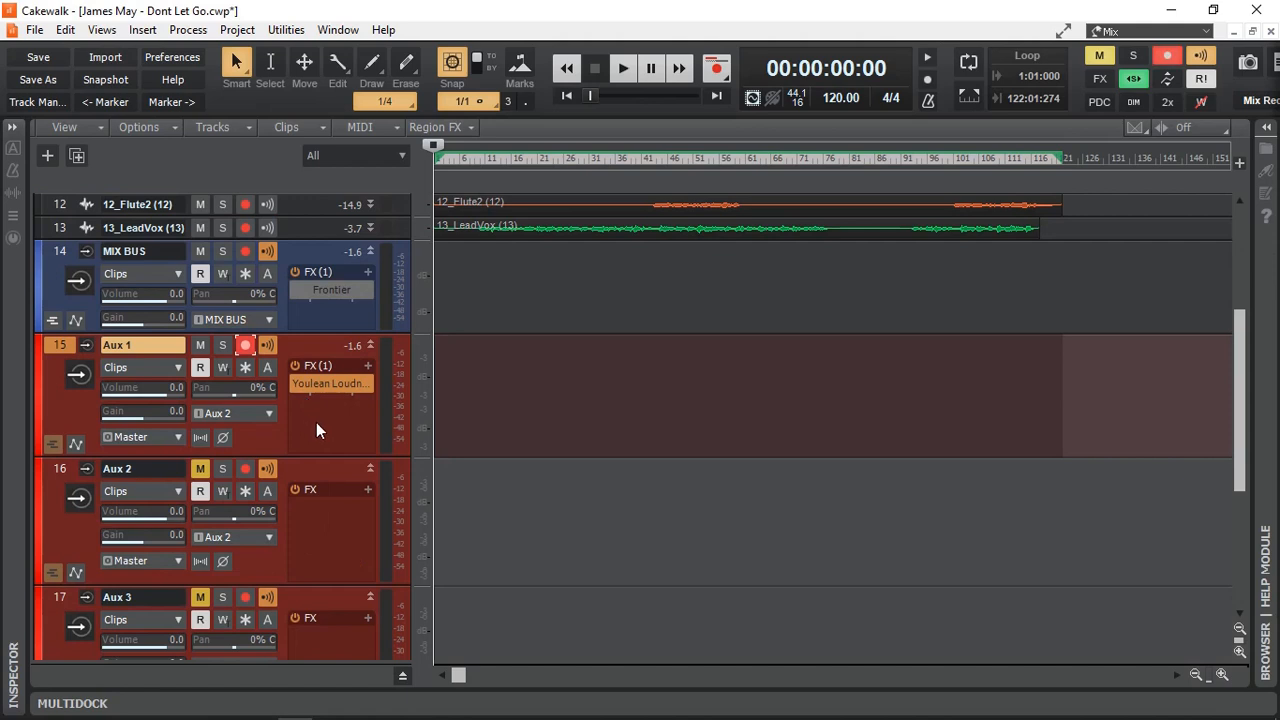
double_click(331, 384)
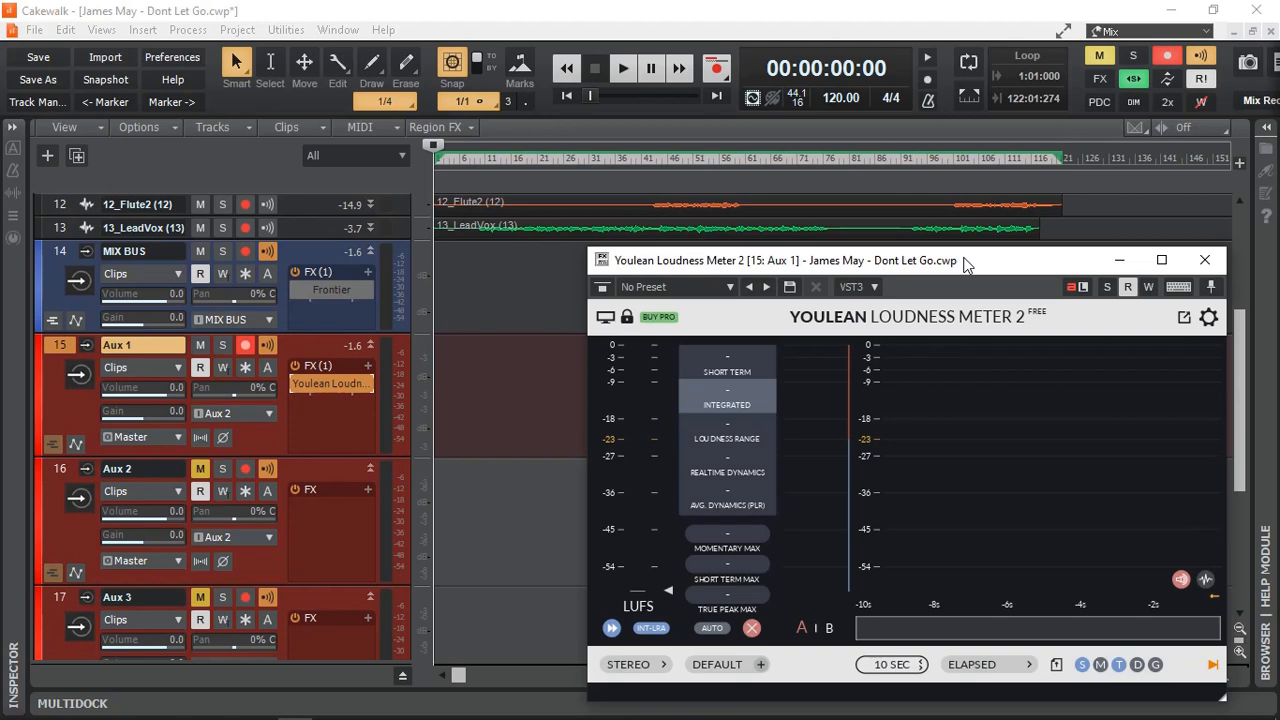
drag(966, 264, 987, 248)
Step: Record the mix without the bus limiter onto Aux 1, stop at the song's end and disarm the track
click(716, 68)
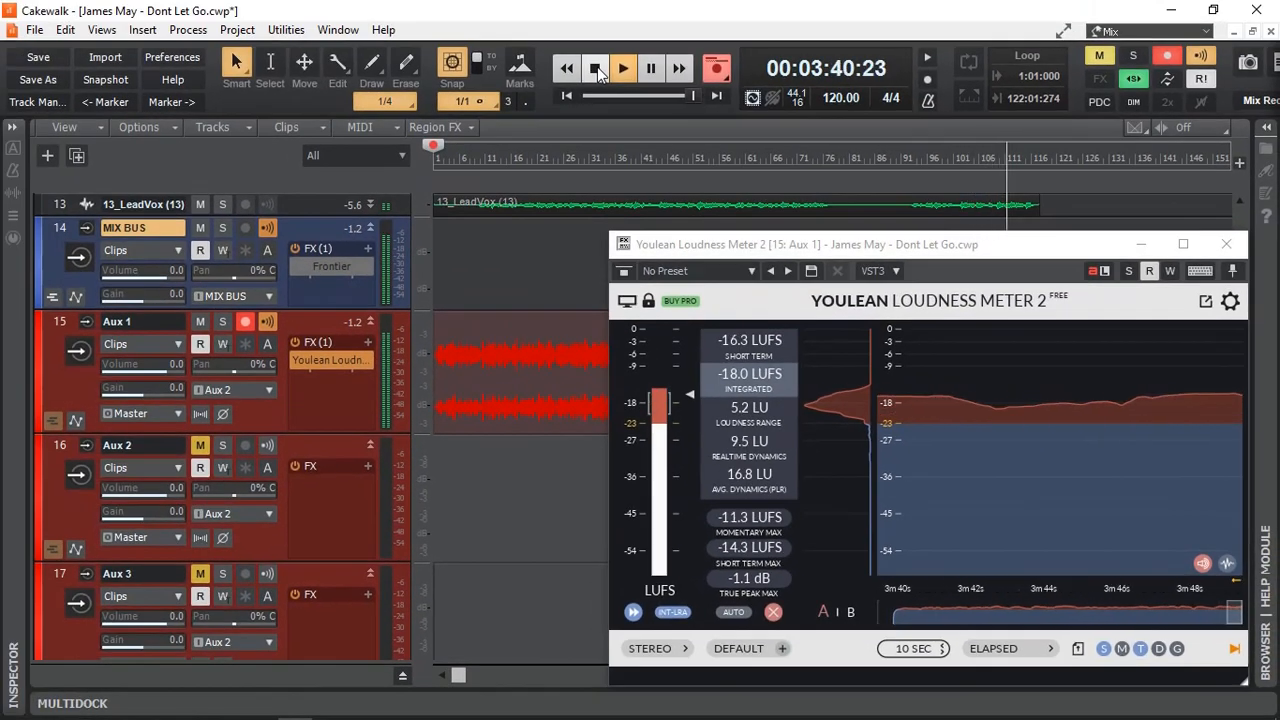
click(597, 70)
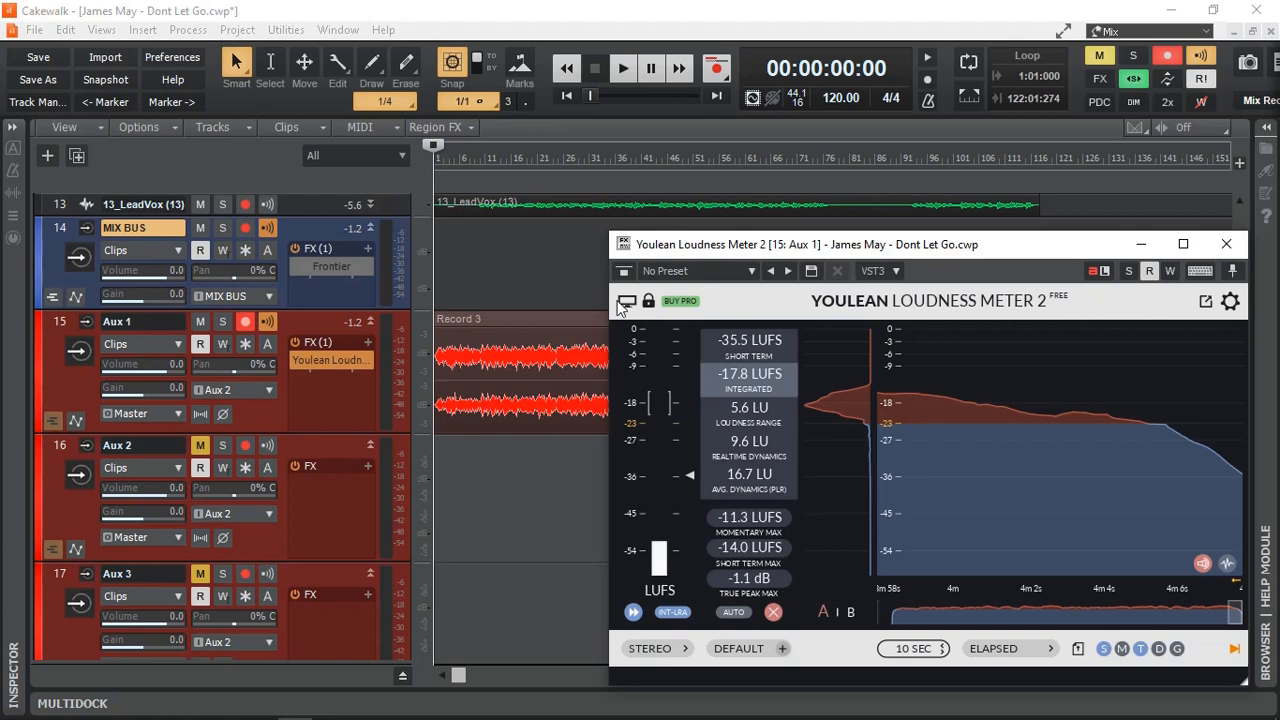
click(245, 322)
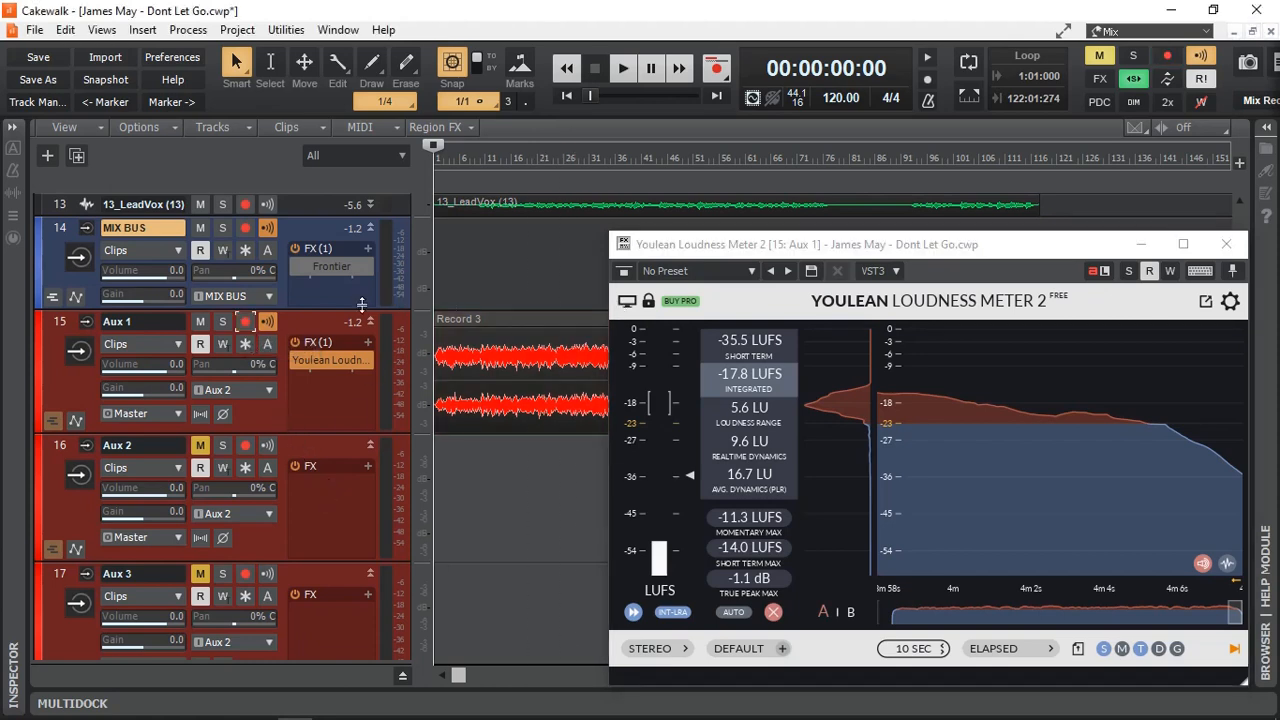
Step: Enable and open the Frontier limiter on the MIX BUS, and move the Youlean Loudness Meter from Aux 1 to Aux 2
click(296, 266)
double_click(339, 267)
drag(328, 357, 325, 486)
Step: Turn on input echo for Aux 2, unmute it, mute Aux 1, and arm Aux 2 for recording
click(267, 445)
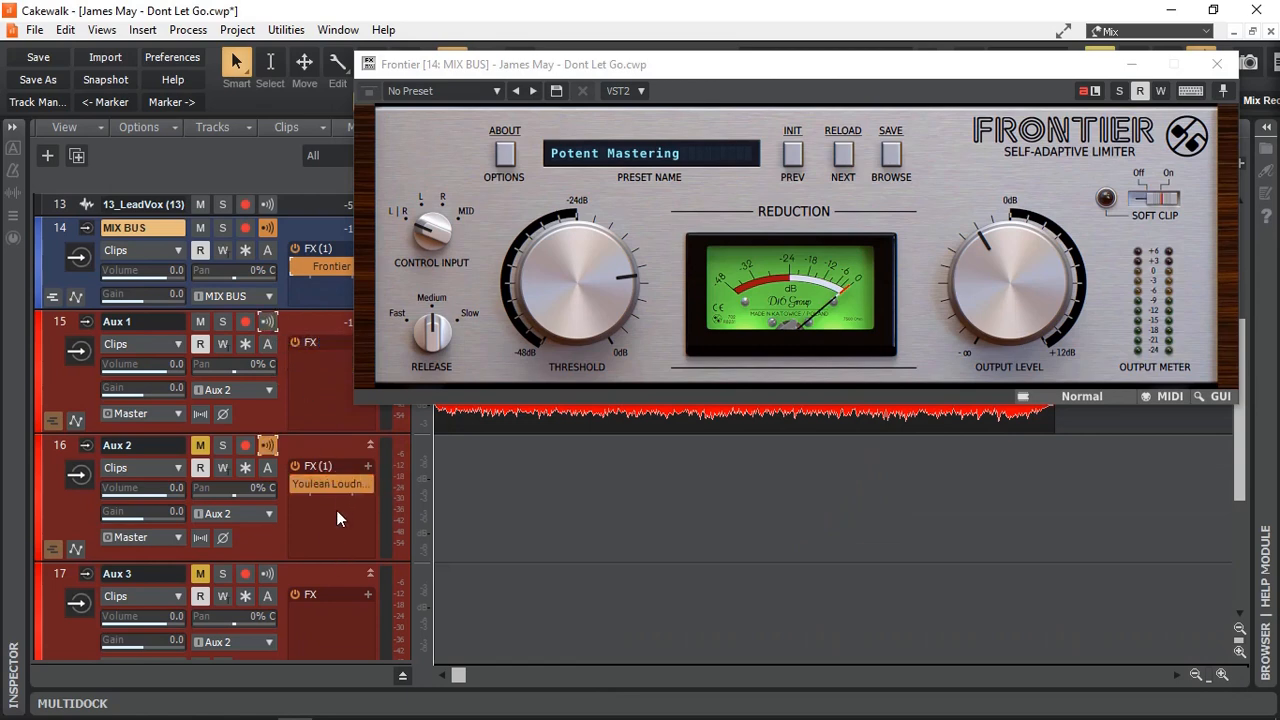
click(204, 442)
click(200, 321)
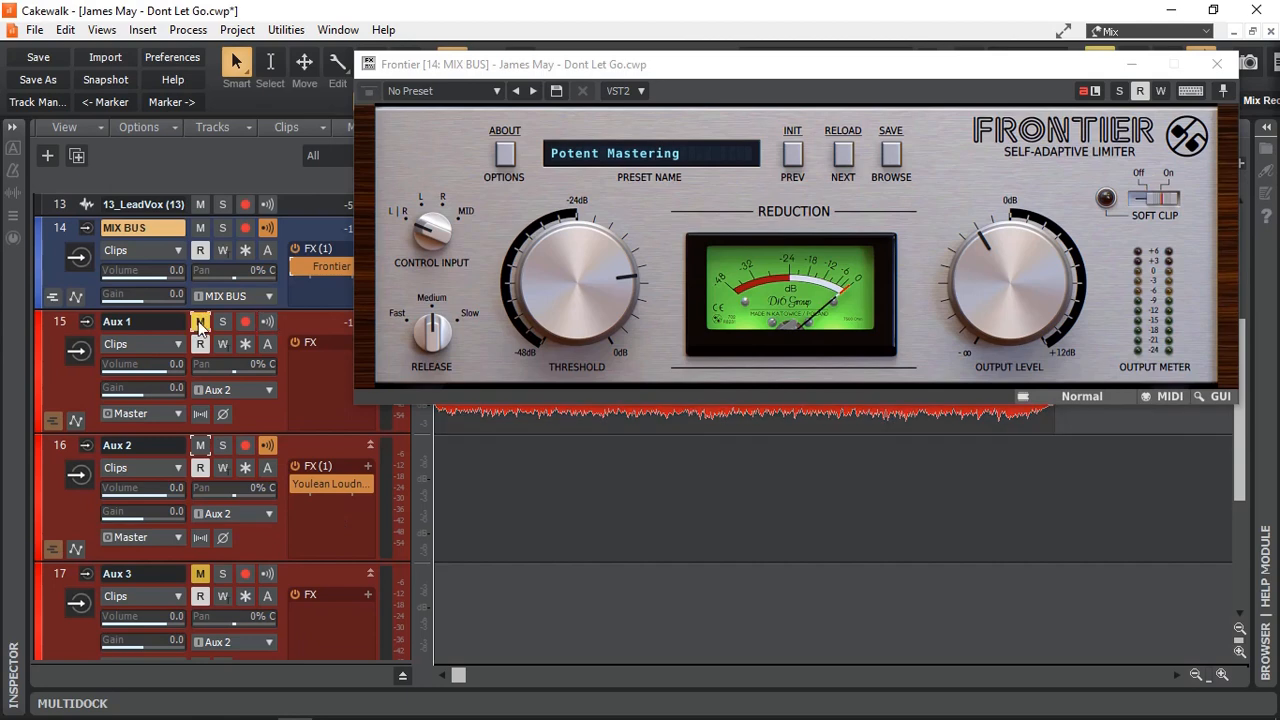
click(244, 446)
Step: Open and pin the Aux 2 loudness meter and the MIX BUS Frontier limiter, arranging both windows to show their meters
drag(789, 72, 462, 67)
double_click(336, 485)
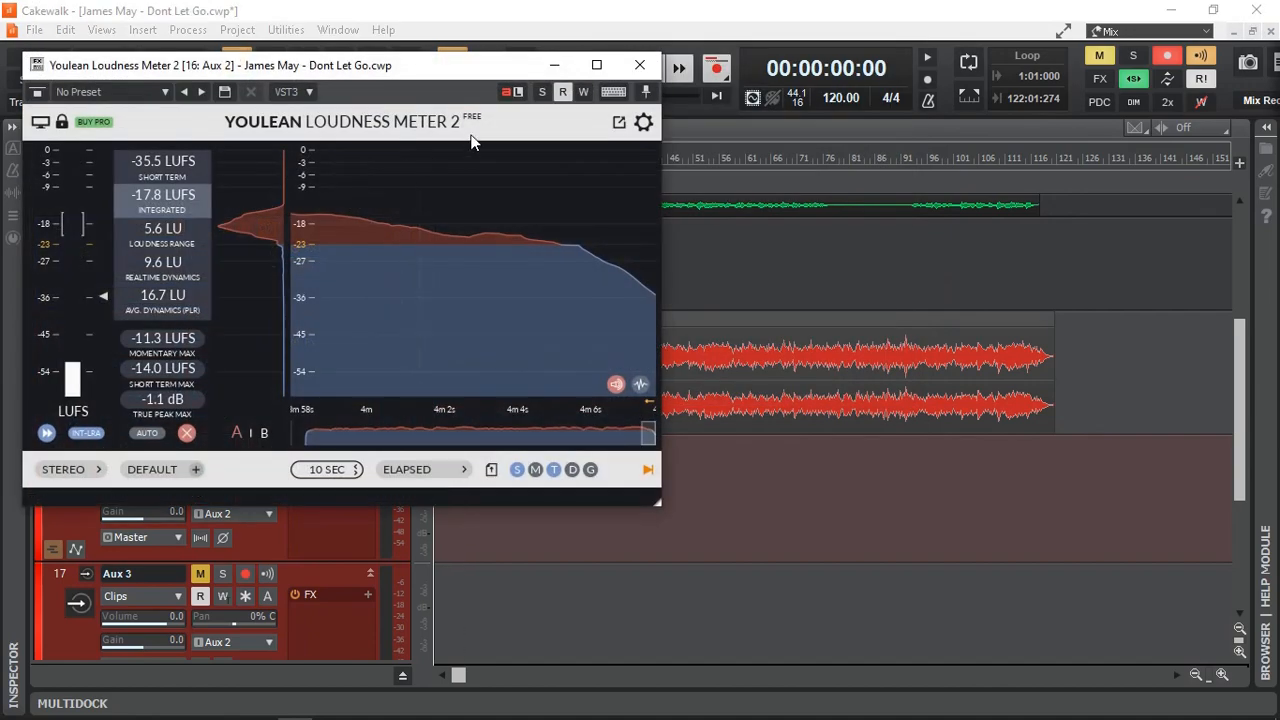
click(646, 92)
drag(455, 67, 1041, 240)
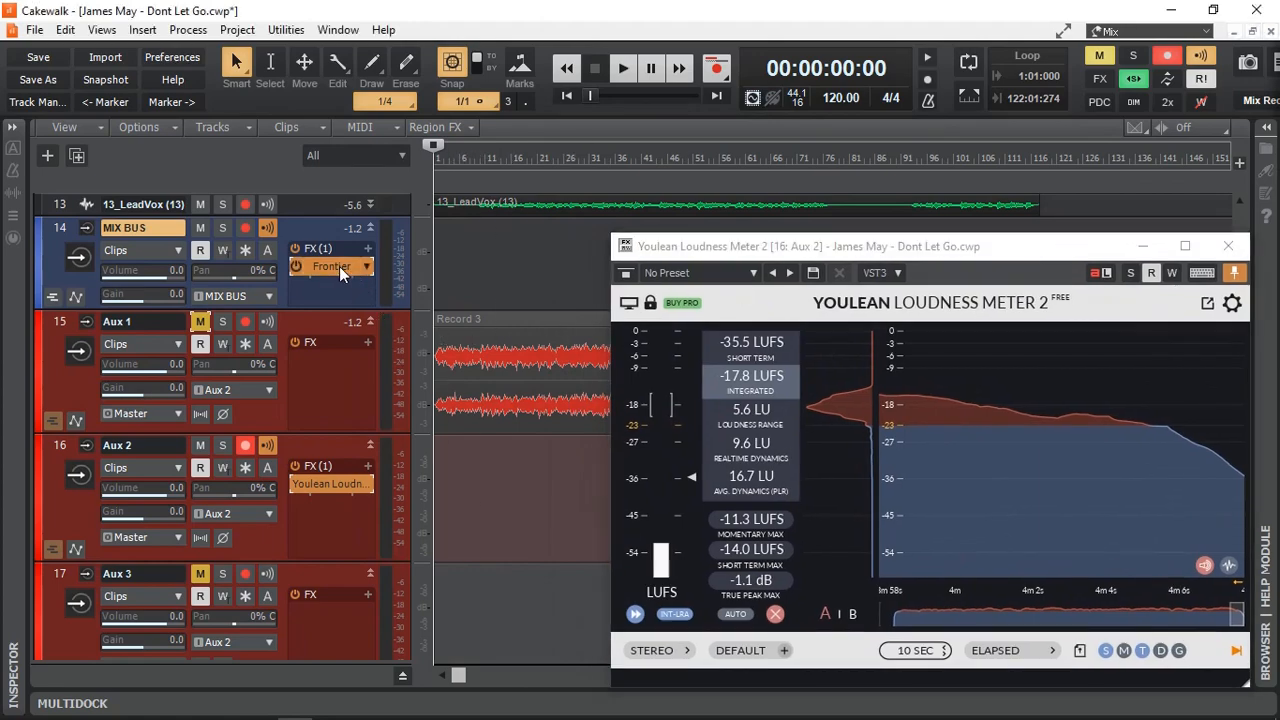
double_click(339, 266)
click(892, 93)
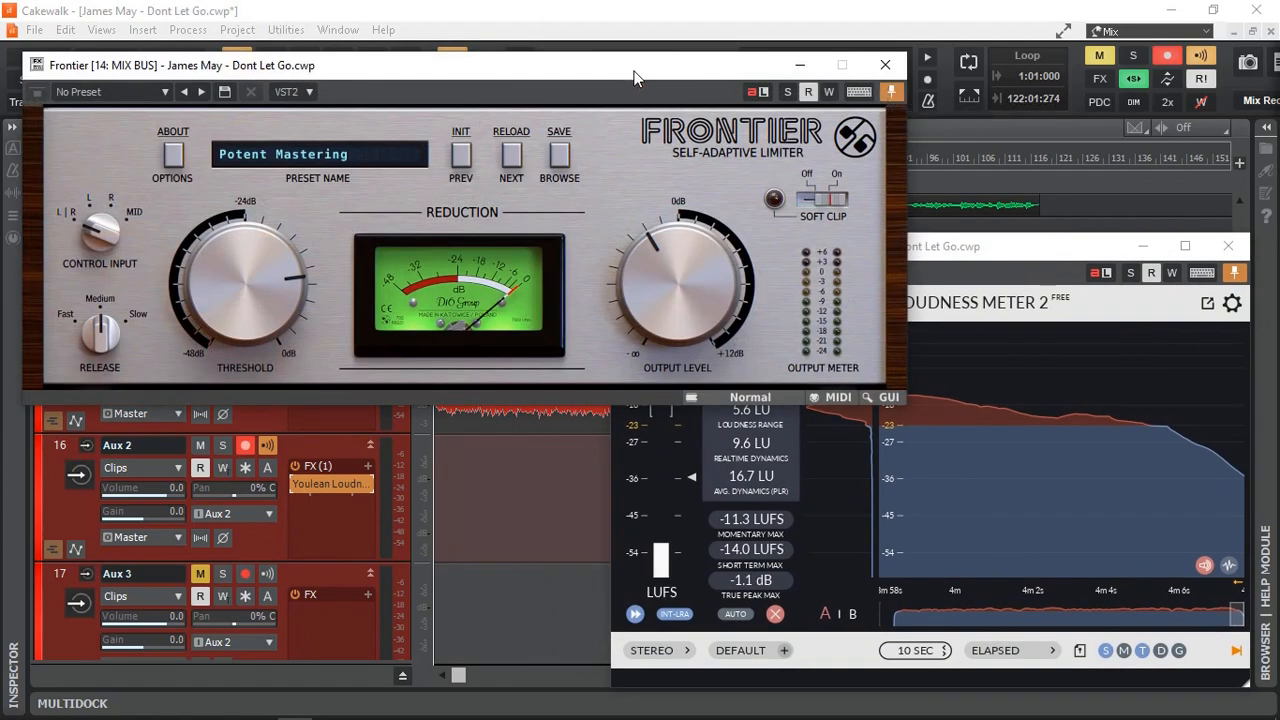
drag(633, 68, 624, 155)
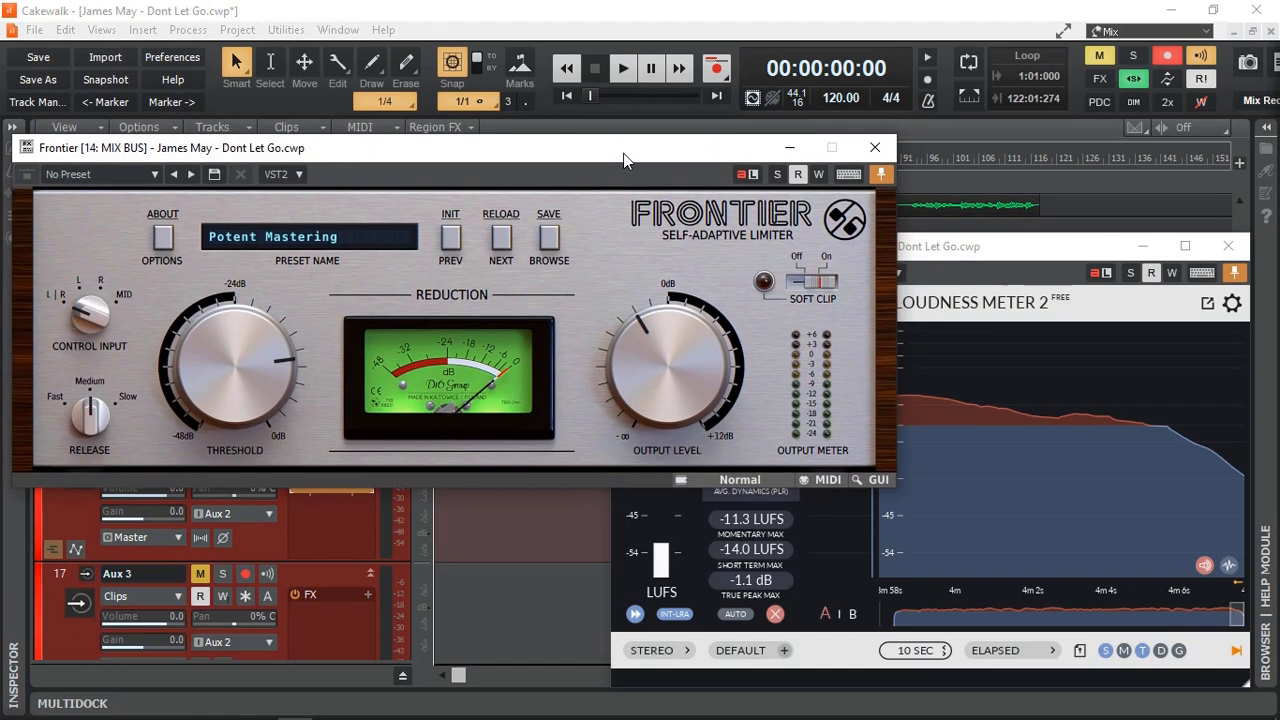
click(1091, 242)
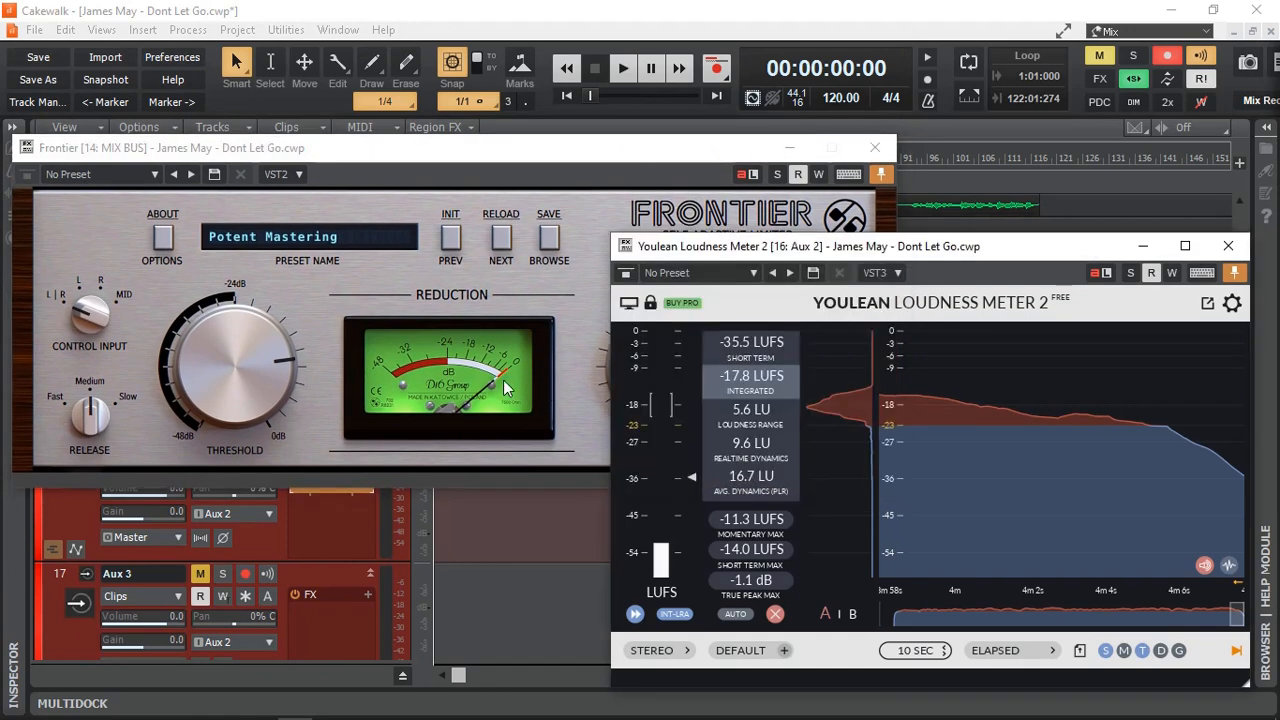
Step: Reset the loudness meter and record the limited mix onto Aux 2
click(775, 615)
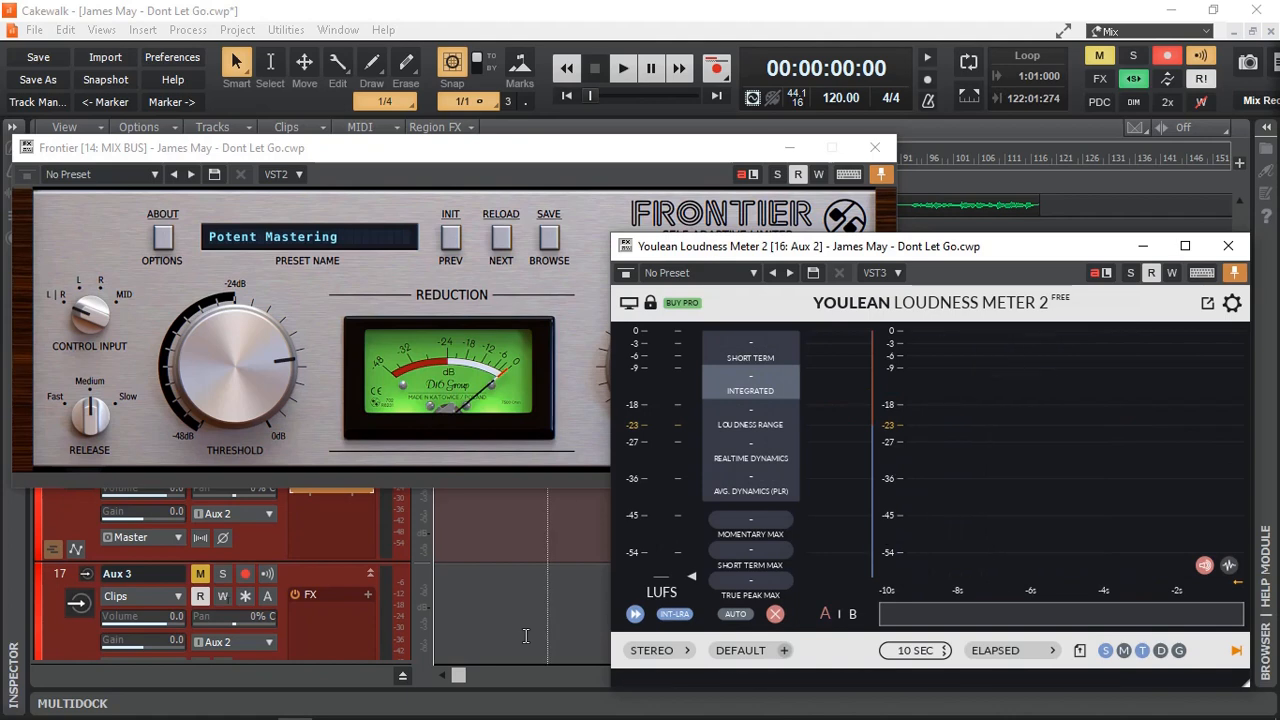
click(716, 68)
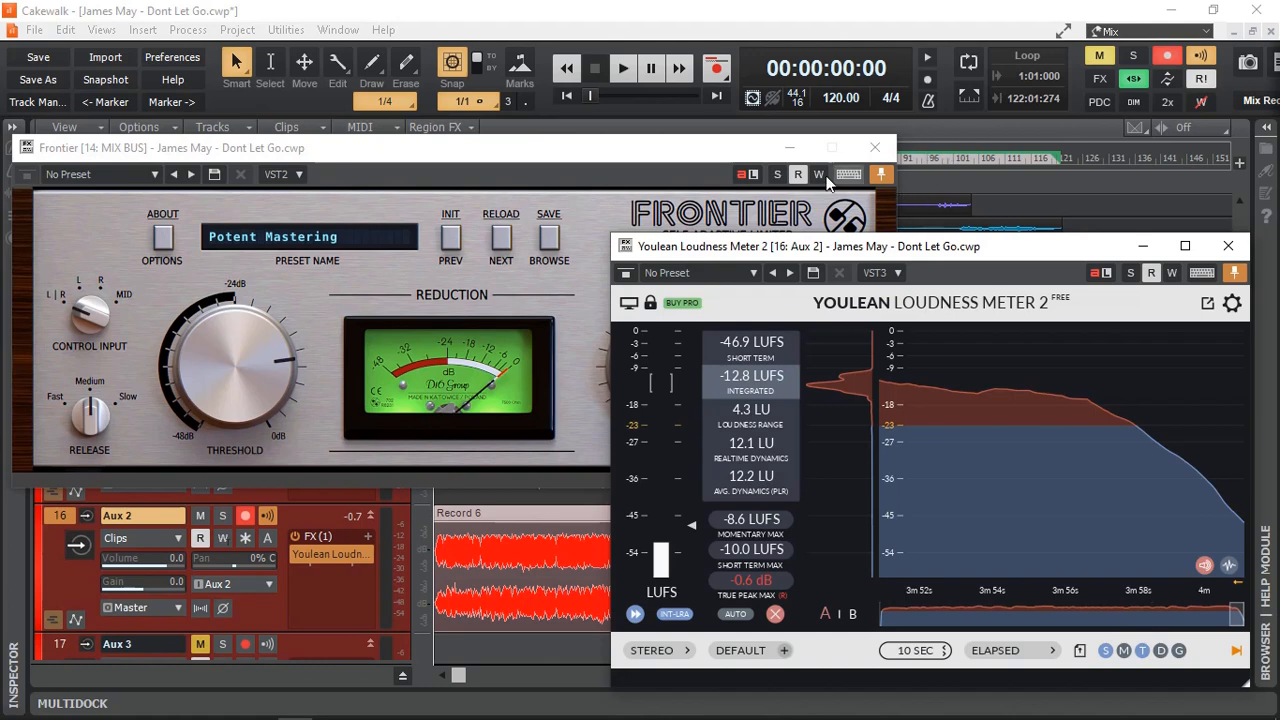
Step: Move the playhead to the peak position of Aux 2 and close both plugin windows
right_click(352, 516)
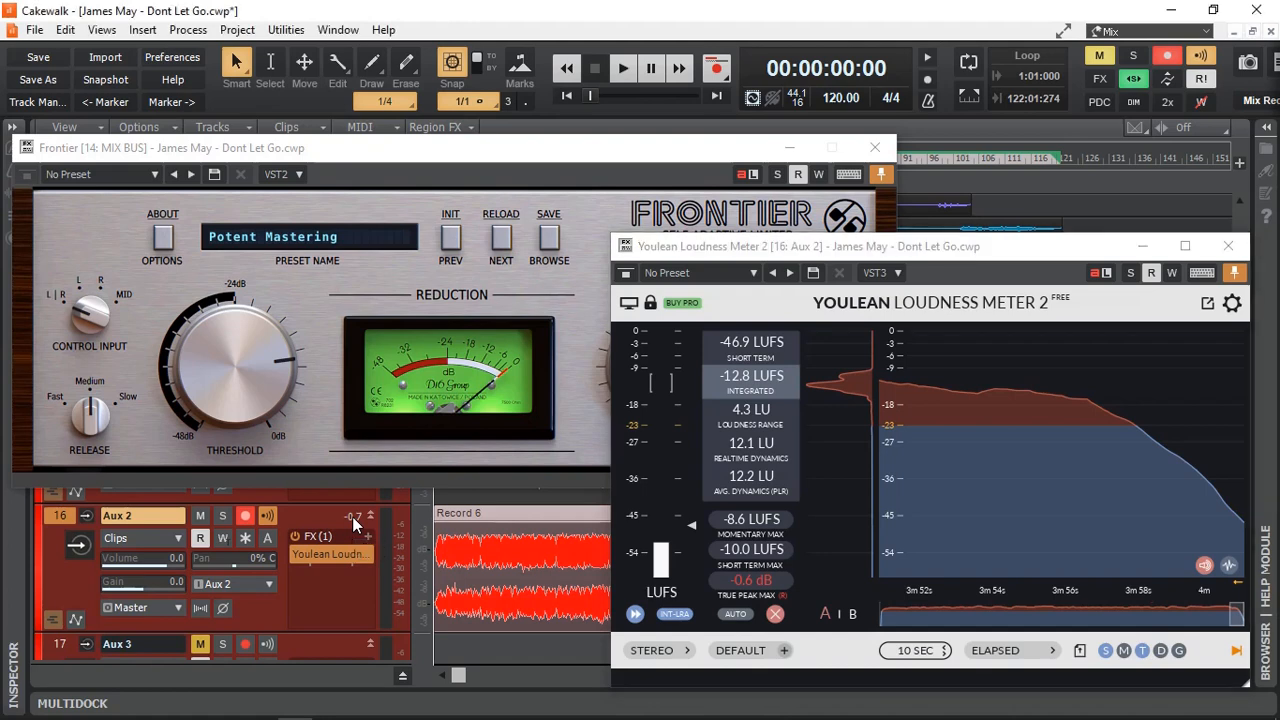
click(414, 540)
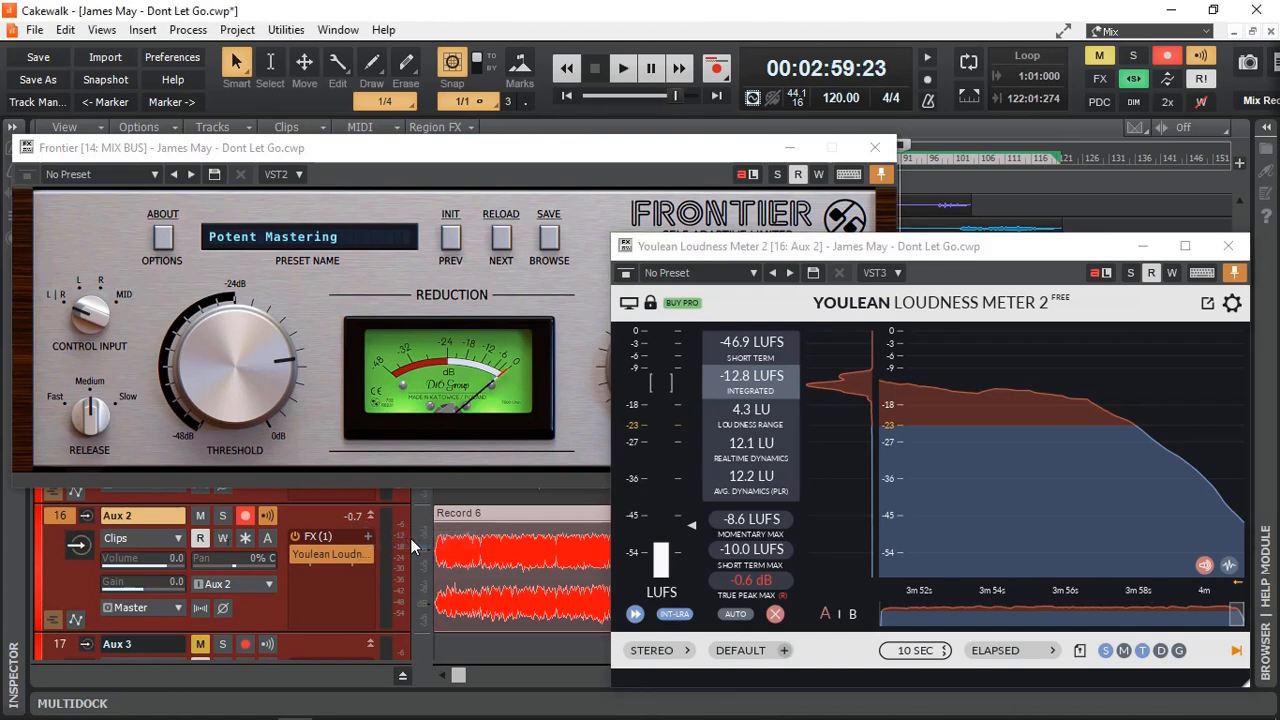
click(1228, 245)
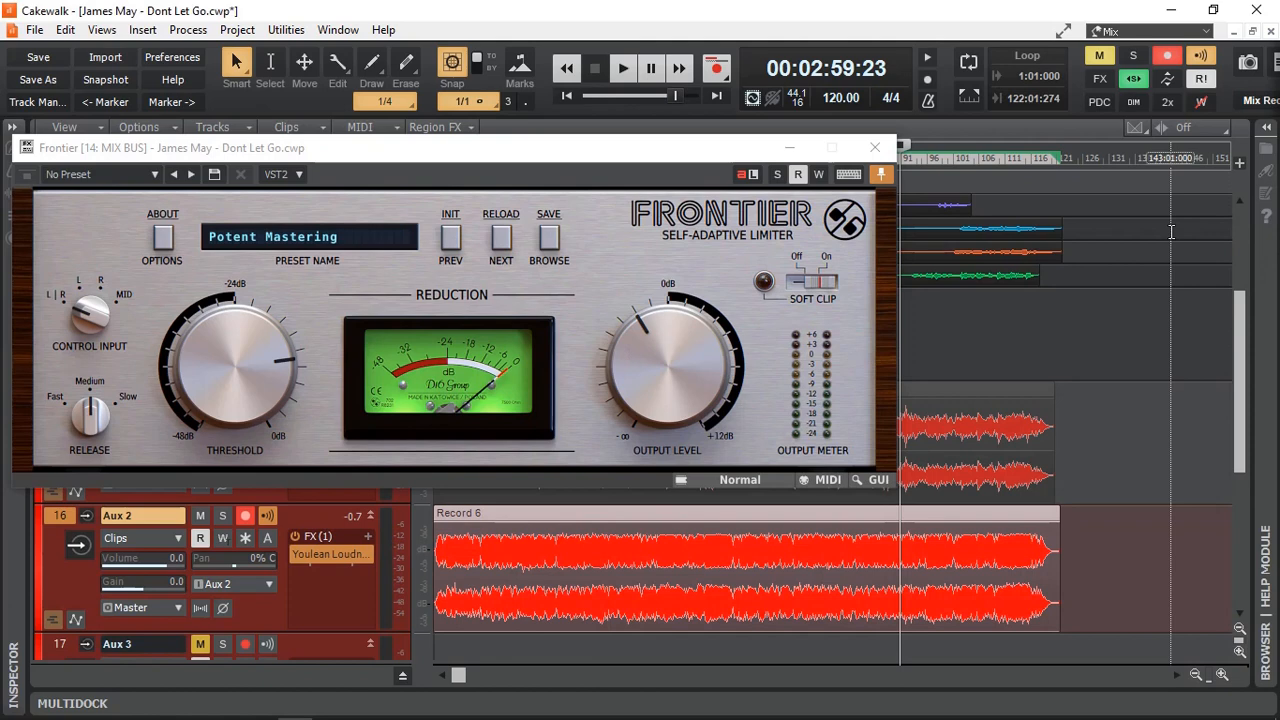
click(875, 147)
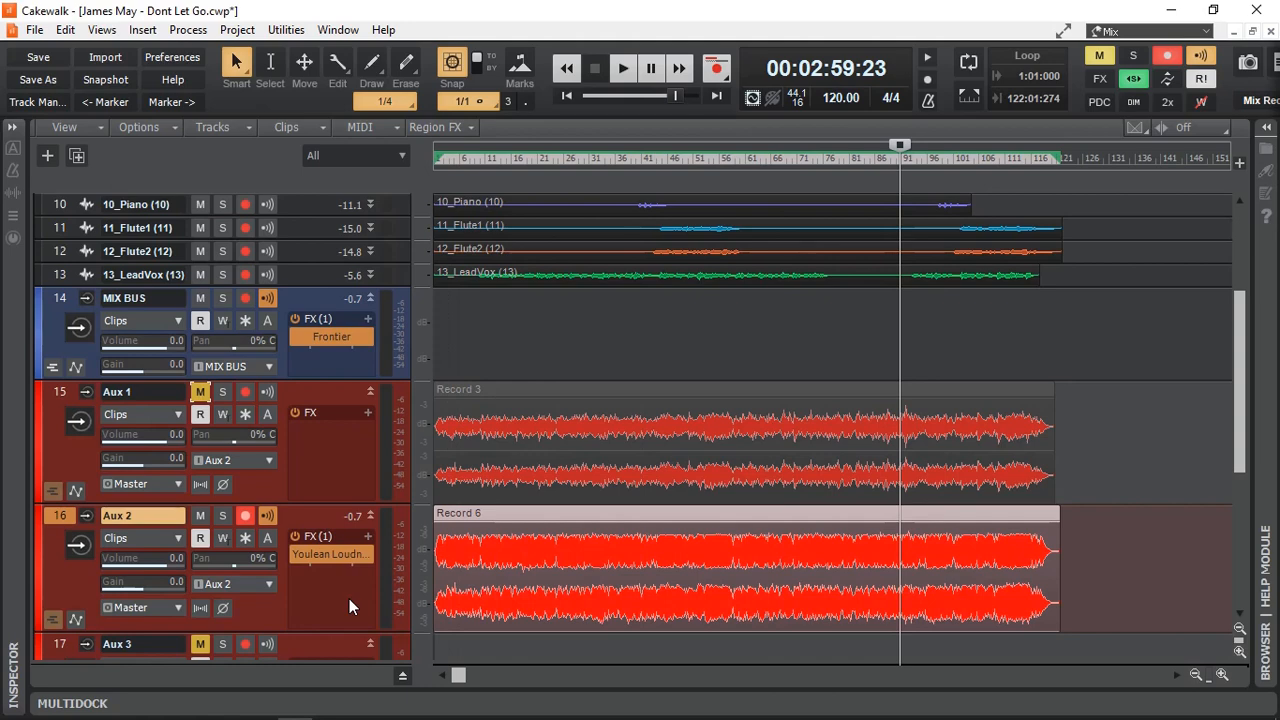
Step: Solo Aux 2 and play its recording briefly from the peak position
click(223, 515)
key(space)
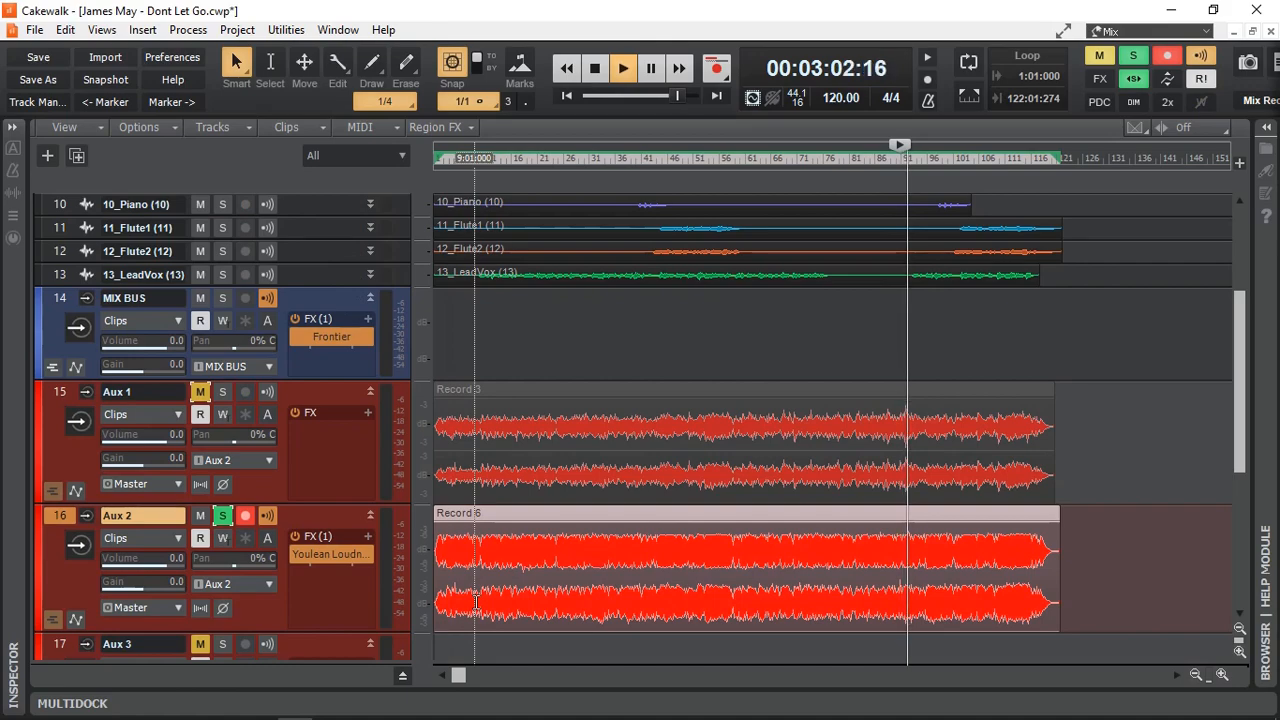
key(space)
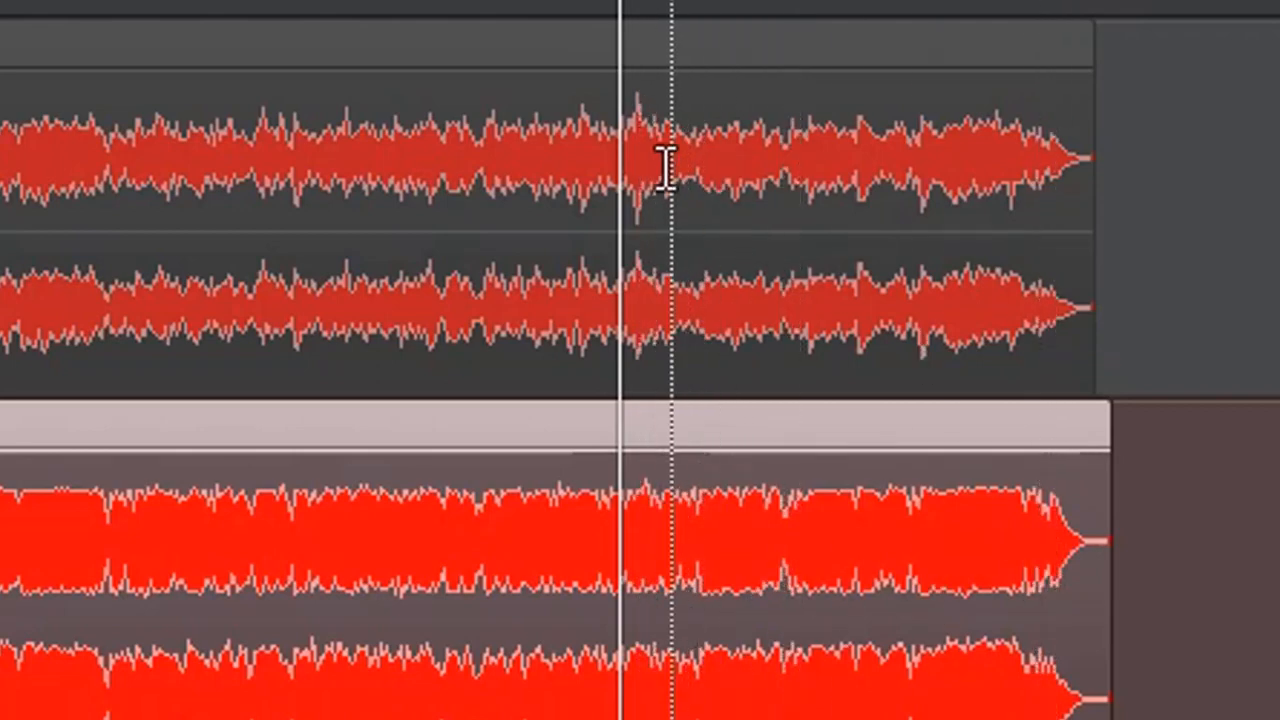
Step: Select the Record 3 clip on Aux 1 and compare its waveform with the limited recording on Aux 2
click(480, 66)
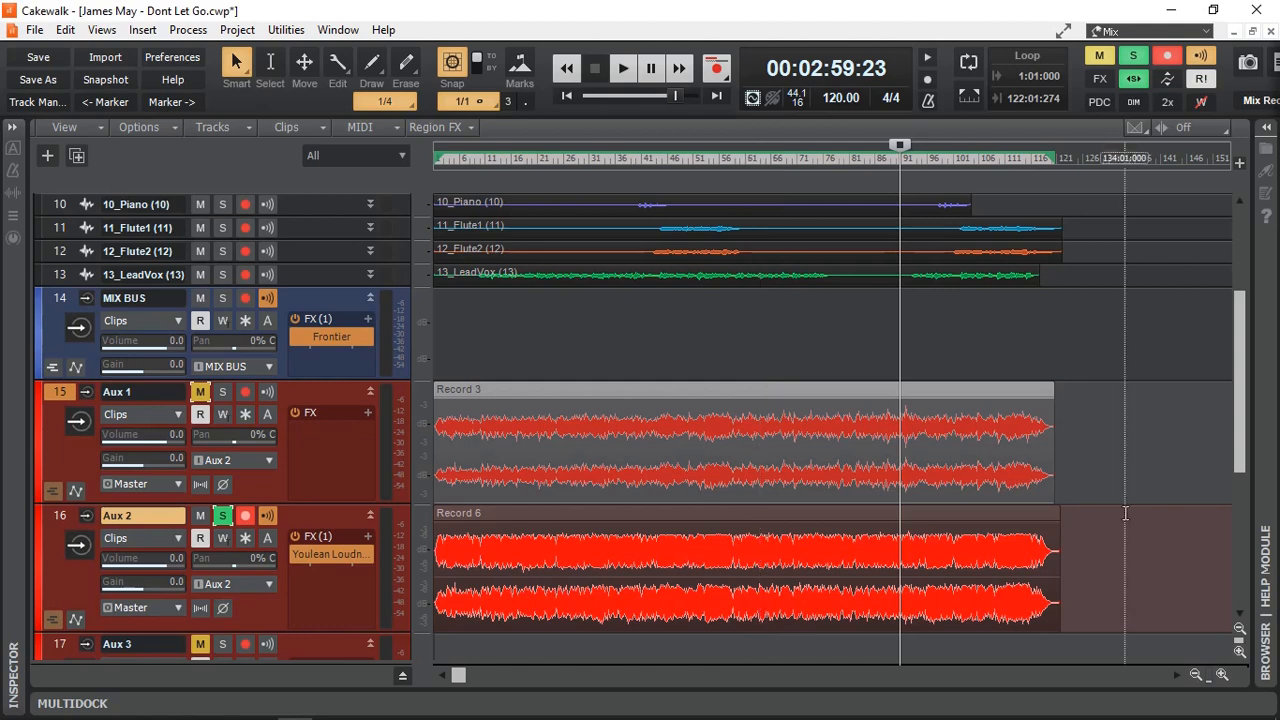
scroll(1125, 513, down, 1)
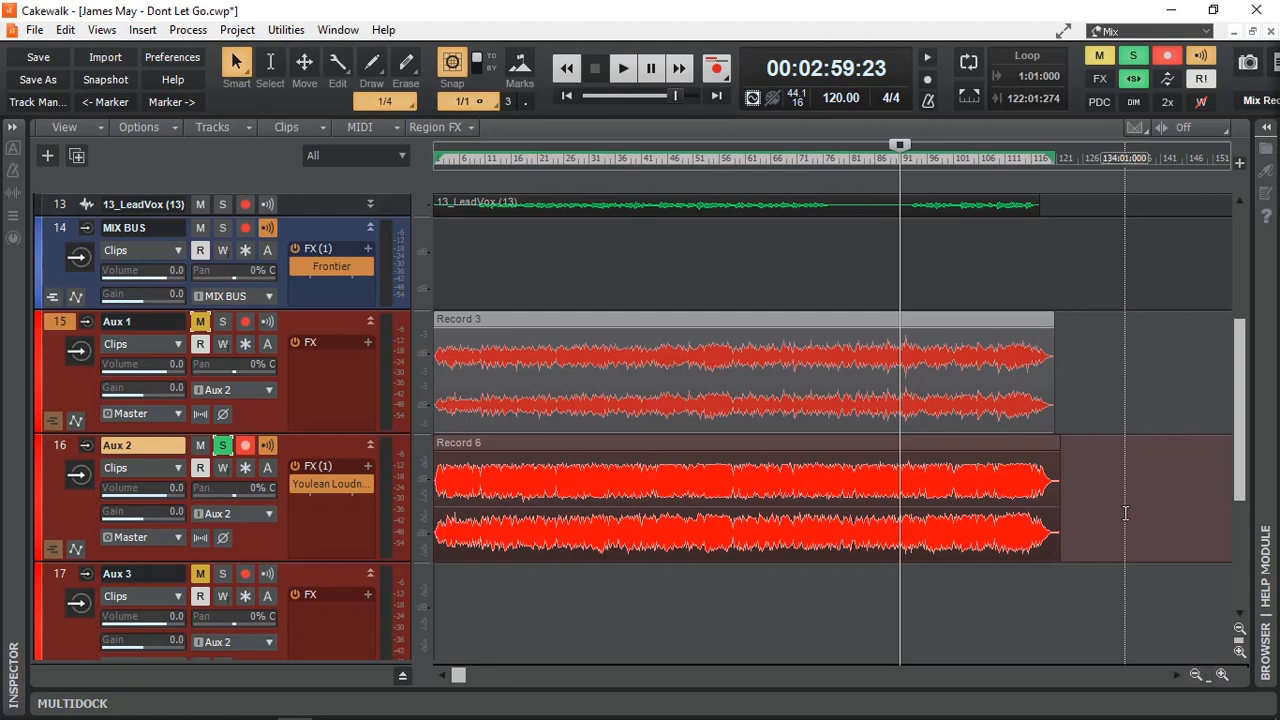
drag(720, 295, 100, 295)
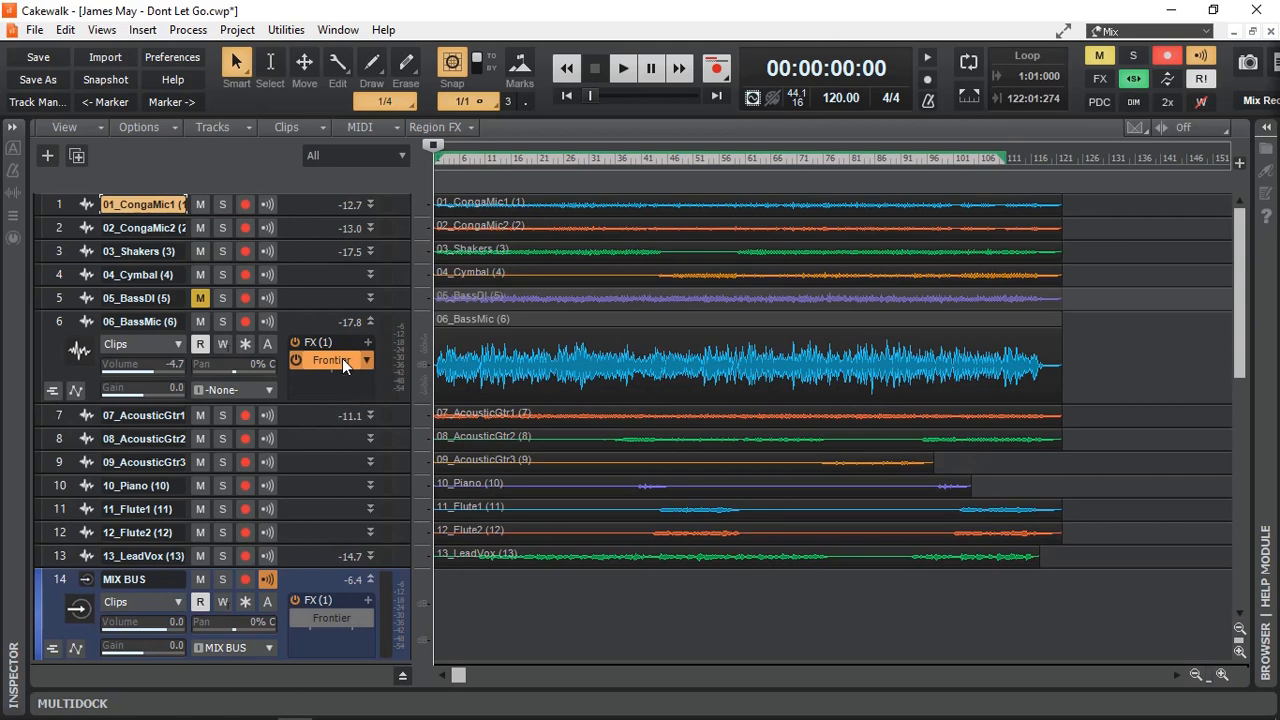
Step: Open the Frontier limiter on the 06_BassMic track, reposition its window and pin it
double_click(342, 358)
drag(716, 174, 506, 145)
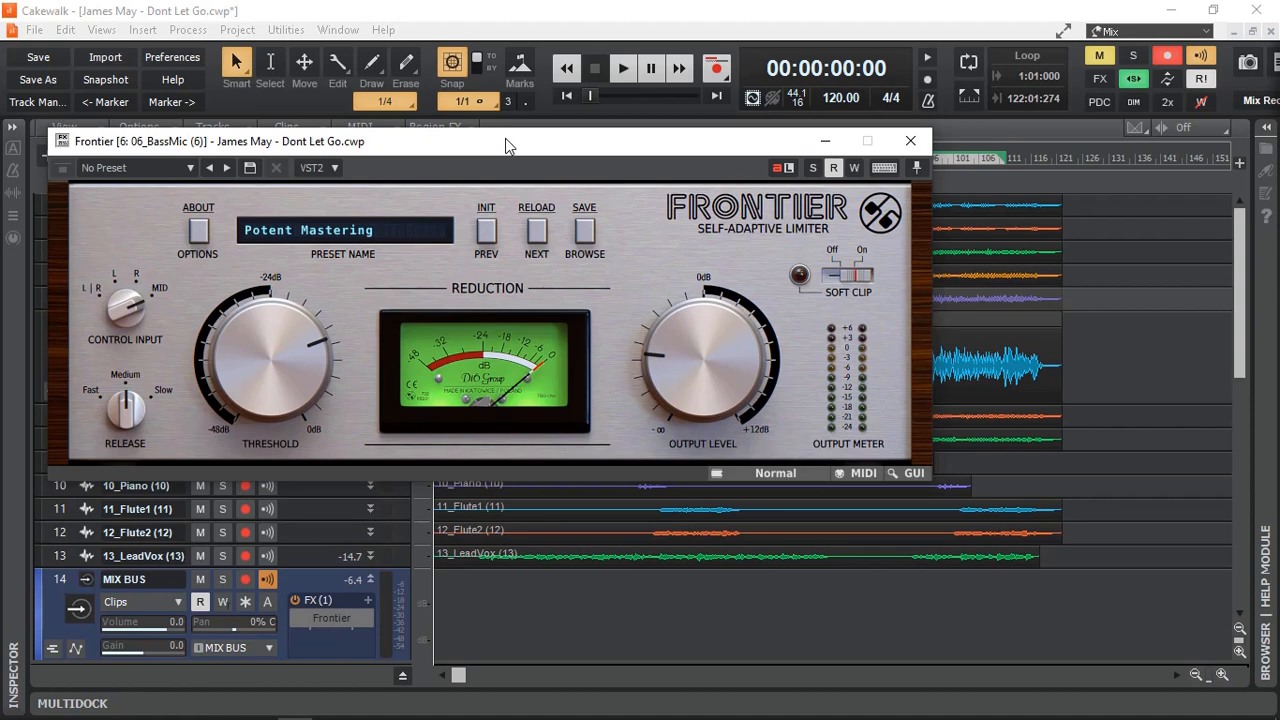
drag(506, 145, 491, 138)
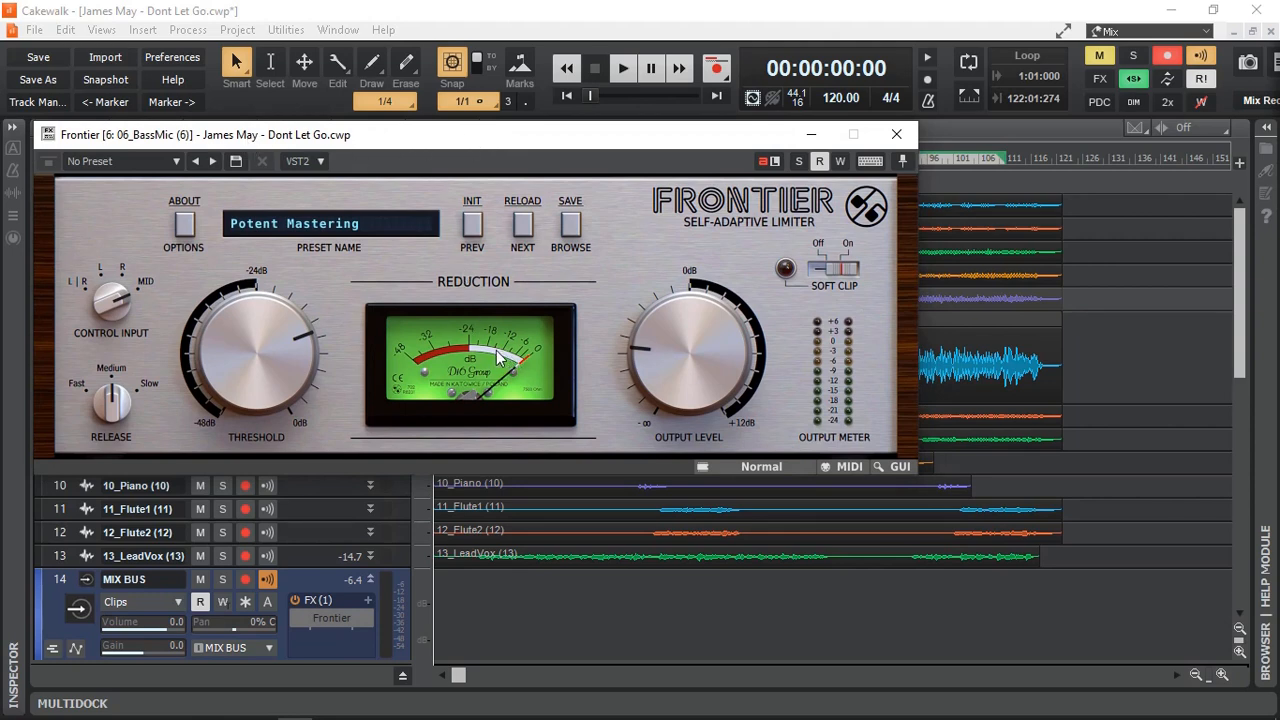
click(902, 161)
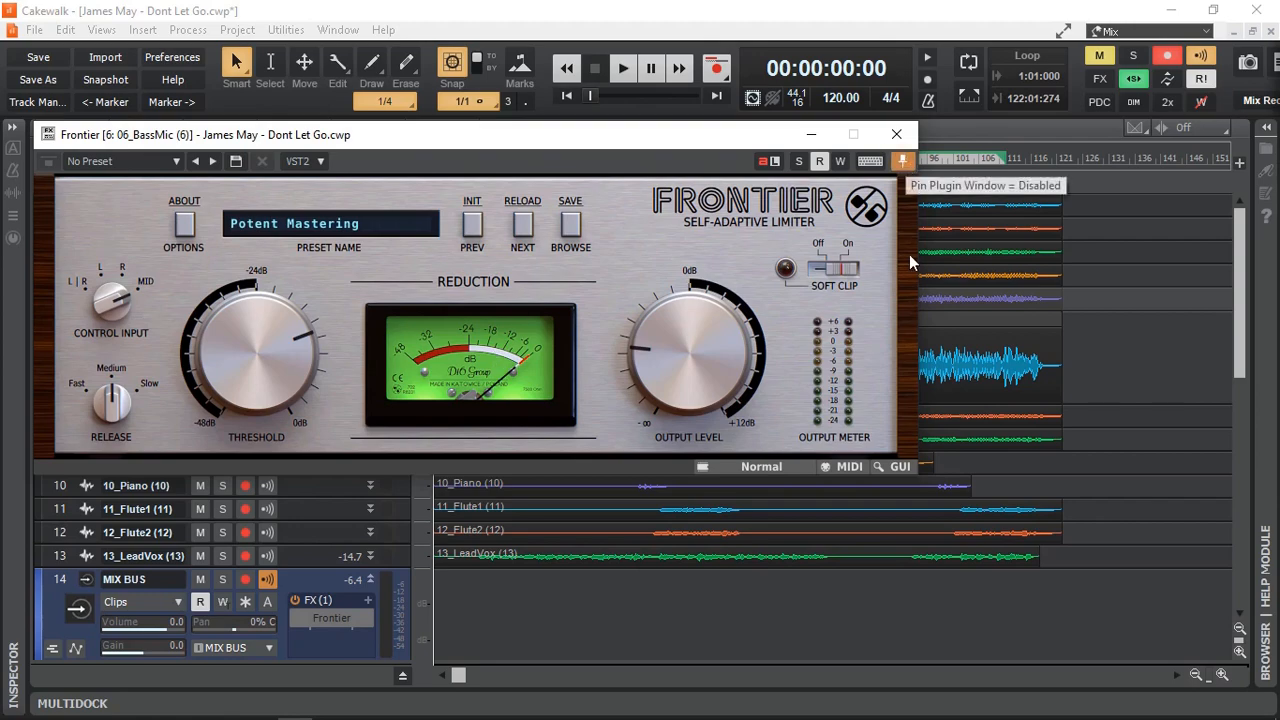
Step: Open the Youlean Loudness Meter on the Aux 3 track
scroll(45, 605, down, 3)
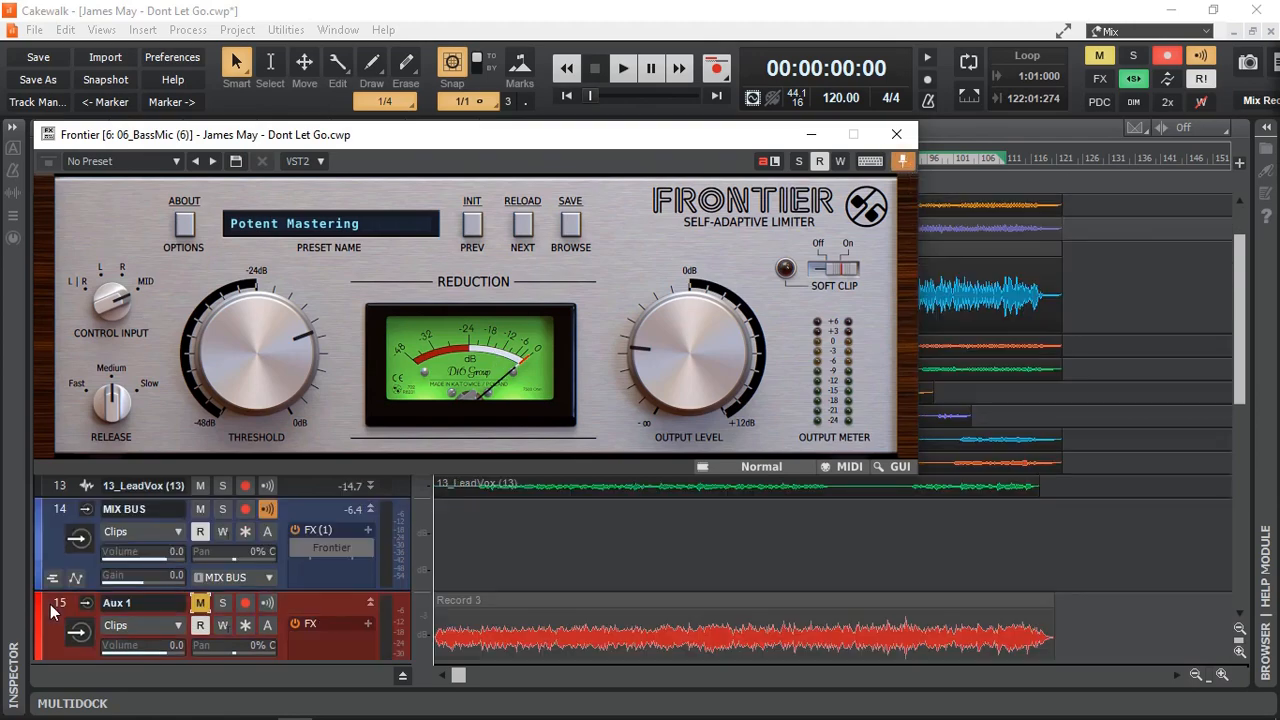
scroll(51, 604, down, 1)
scroll(51, 604, down, 1)
scroll(51, 604, up, 1)
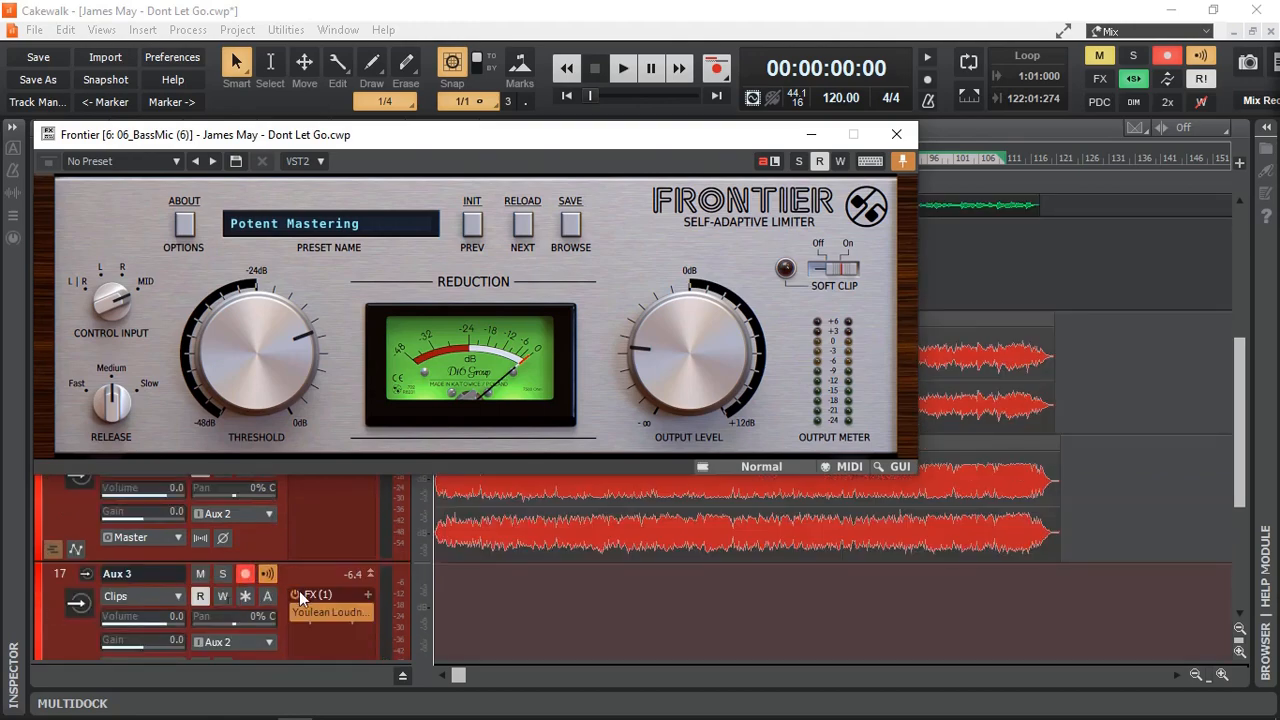
double_click(332, 612)
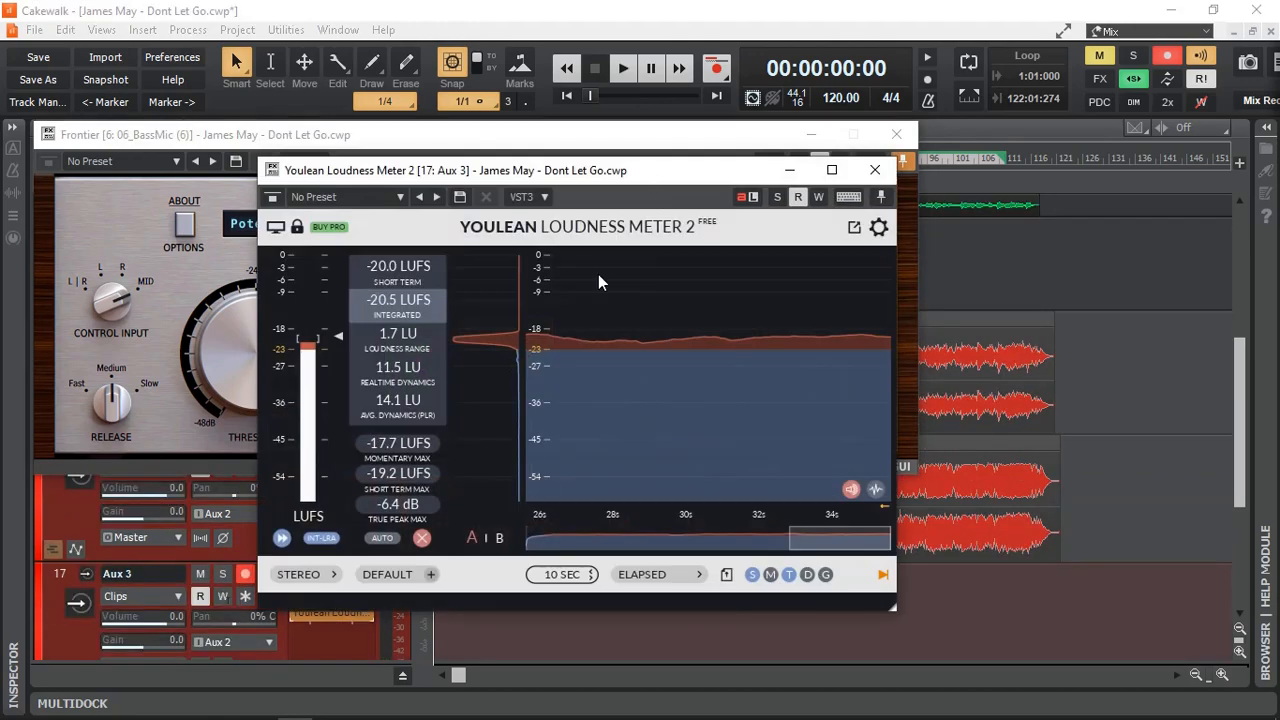
Step: Reset the Youlean Loudness Meter's readings, move its window clear of the Frontier controls and reduction meter, and pin it
click(422, 538)
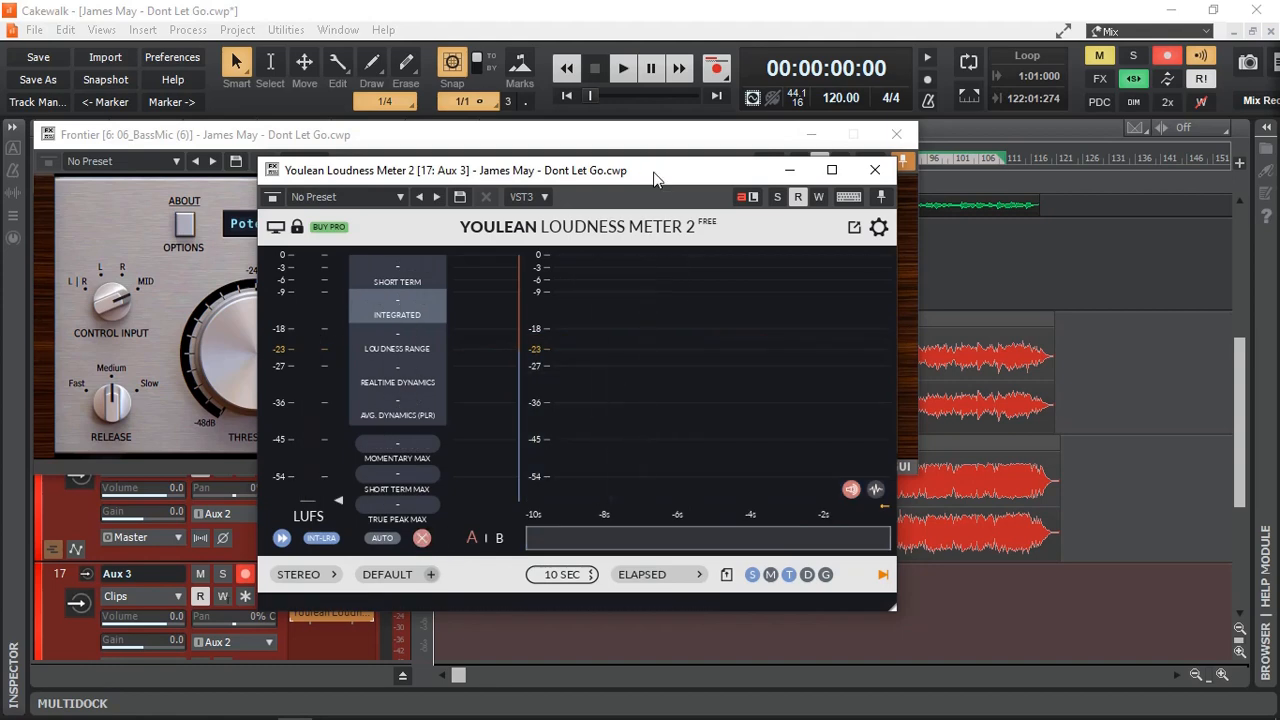
drag(653, 172, 1006, 250)
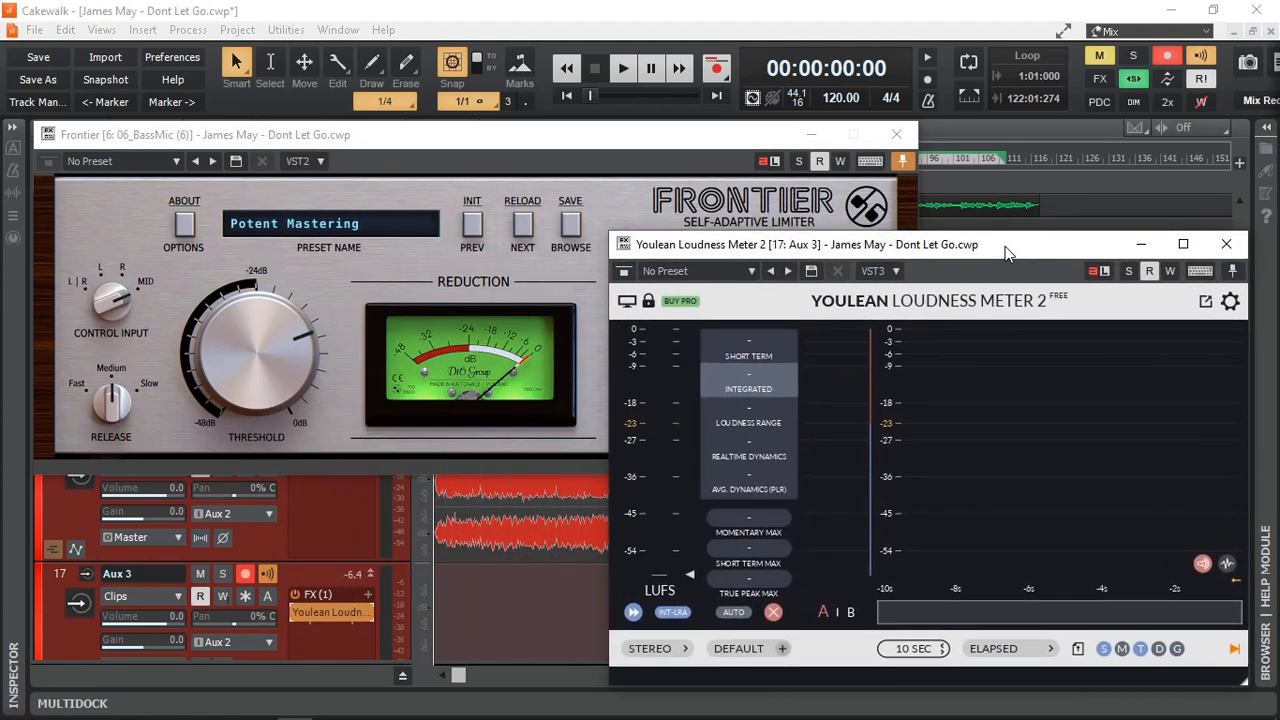
click(1233, 271)
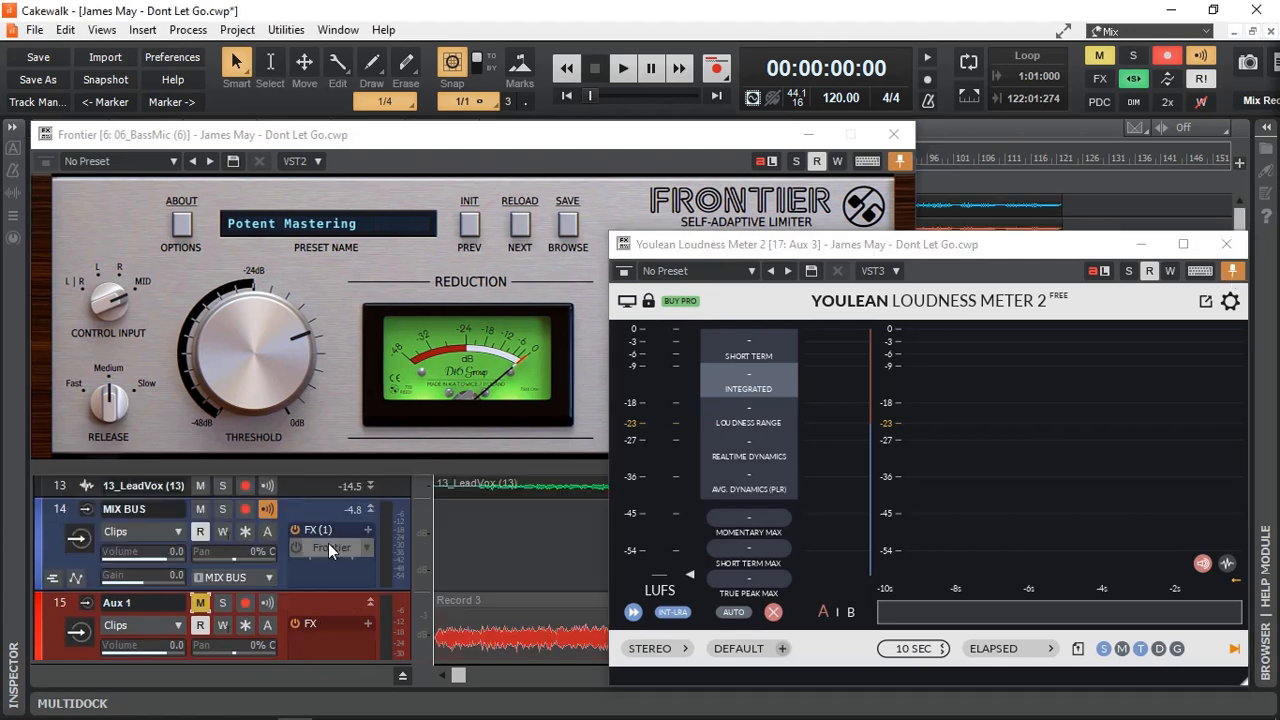
Step: Record the full song with individually limited tracks onto Aux 3 and close the loudness meter and Frontier windows
click(716, 69)
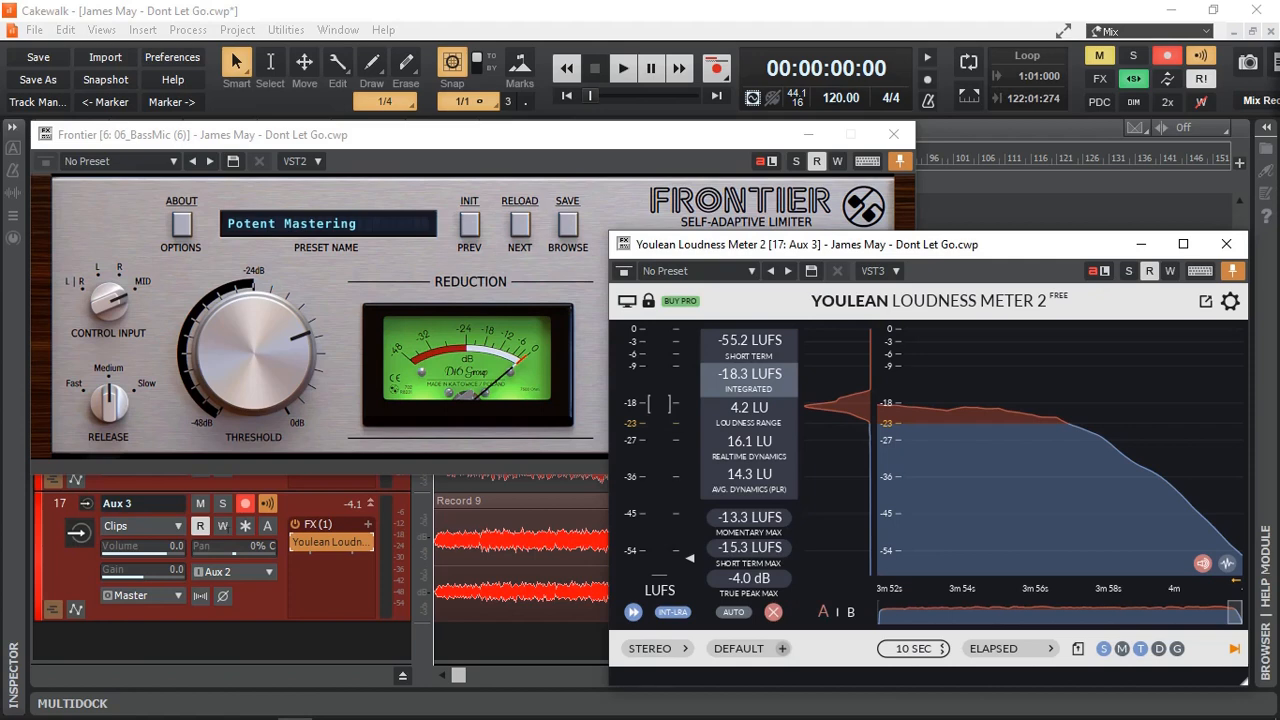
click(1227, 246)
click(893, 134)
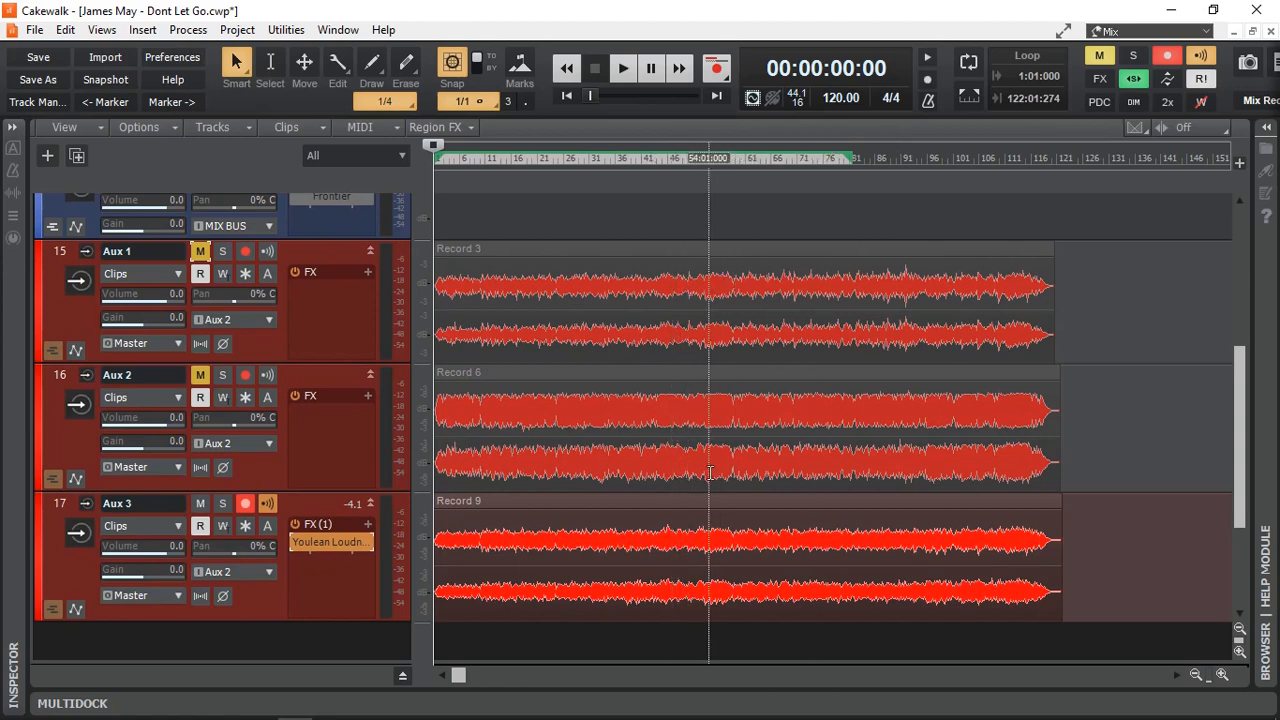
Step: Select the Record 3, Record 9 and Record 6 clips in turn to compare the waveforms of the three Aux recordings
click(628, 253)
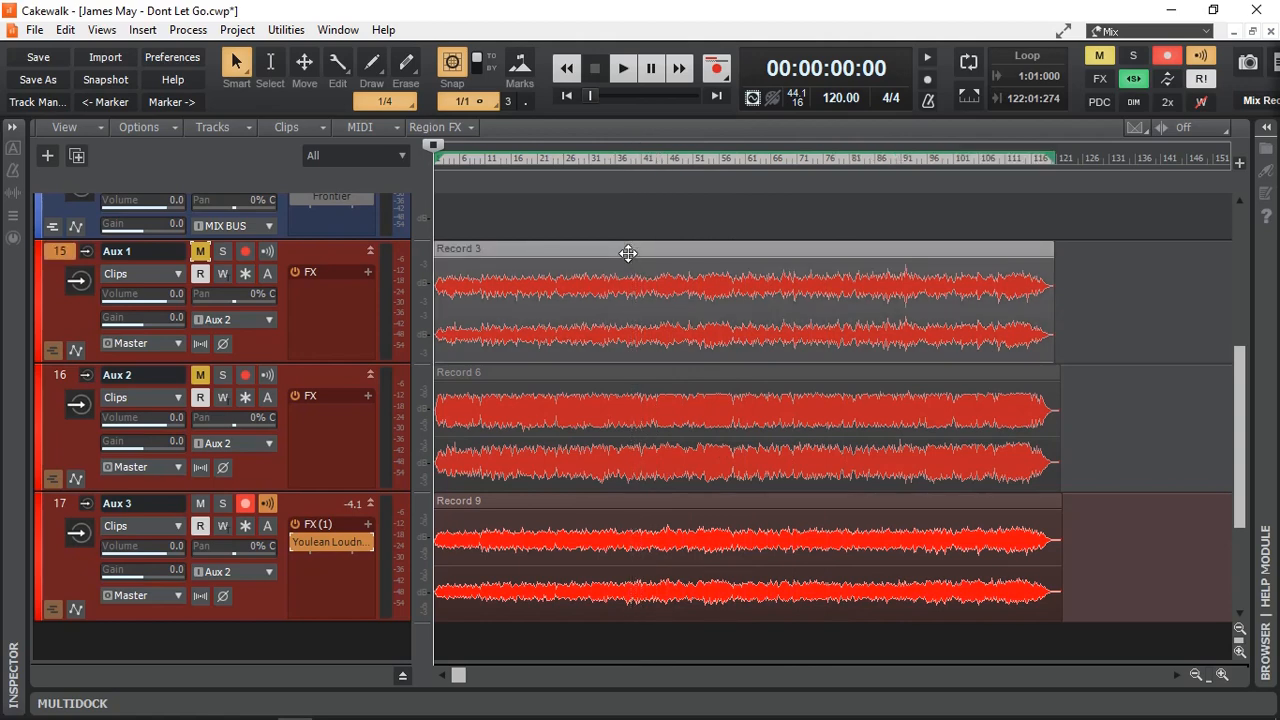
click(622, 514)
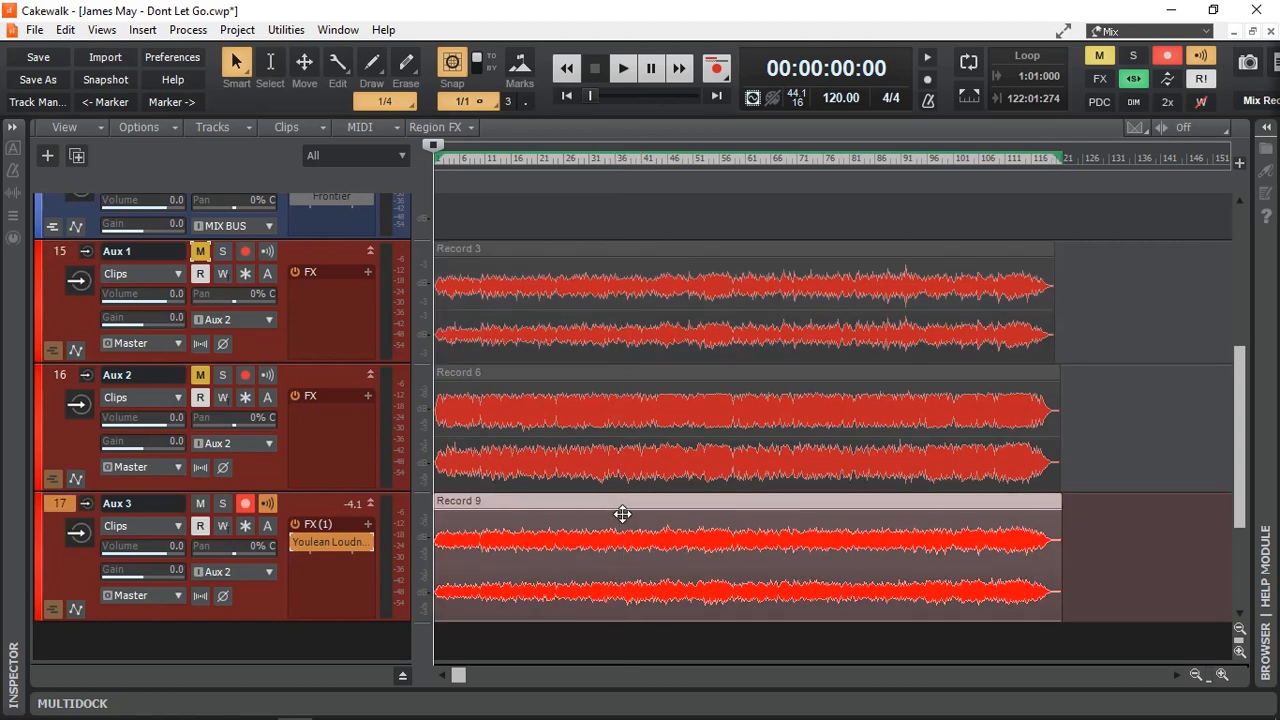
click(644, 377)
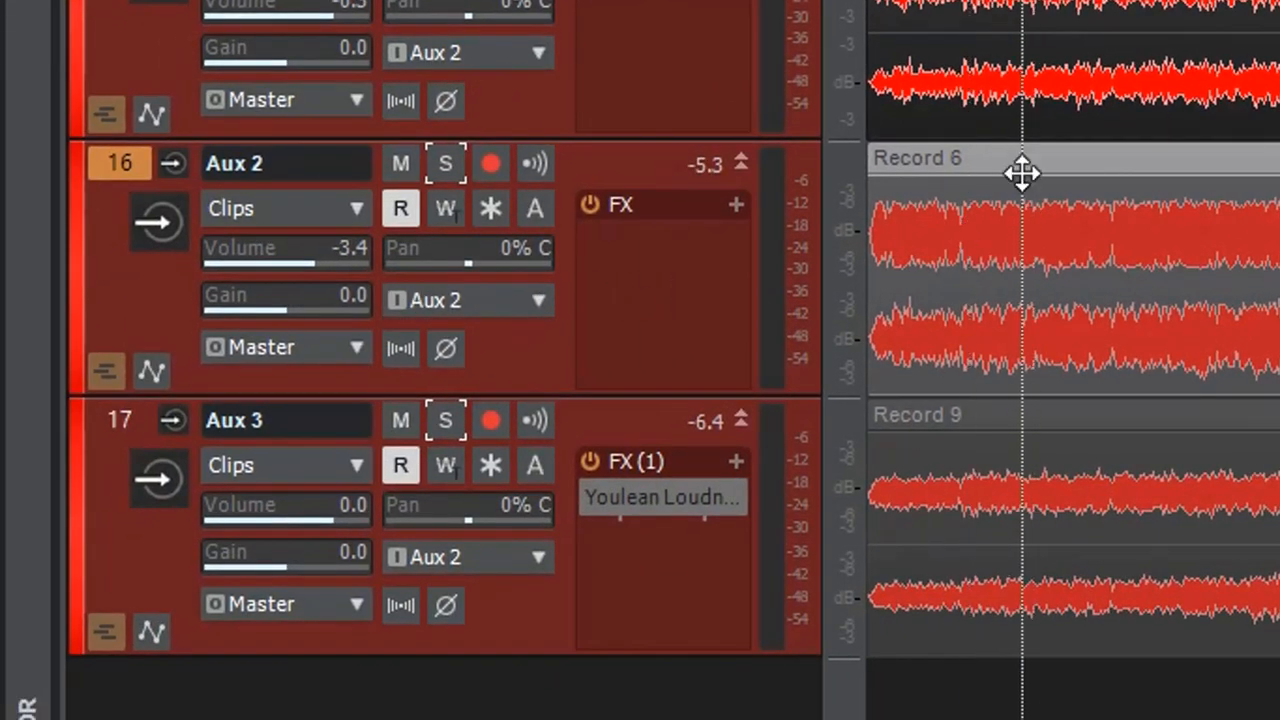
Step: Play the mix from 00:01:26:00 and alternate the solo between Aux 1, Aux 2 and Aux 3 to compare them by ear, finishing on Aux 3
mouse_move(340, 262)
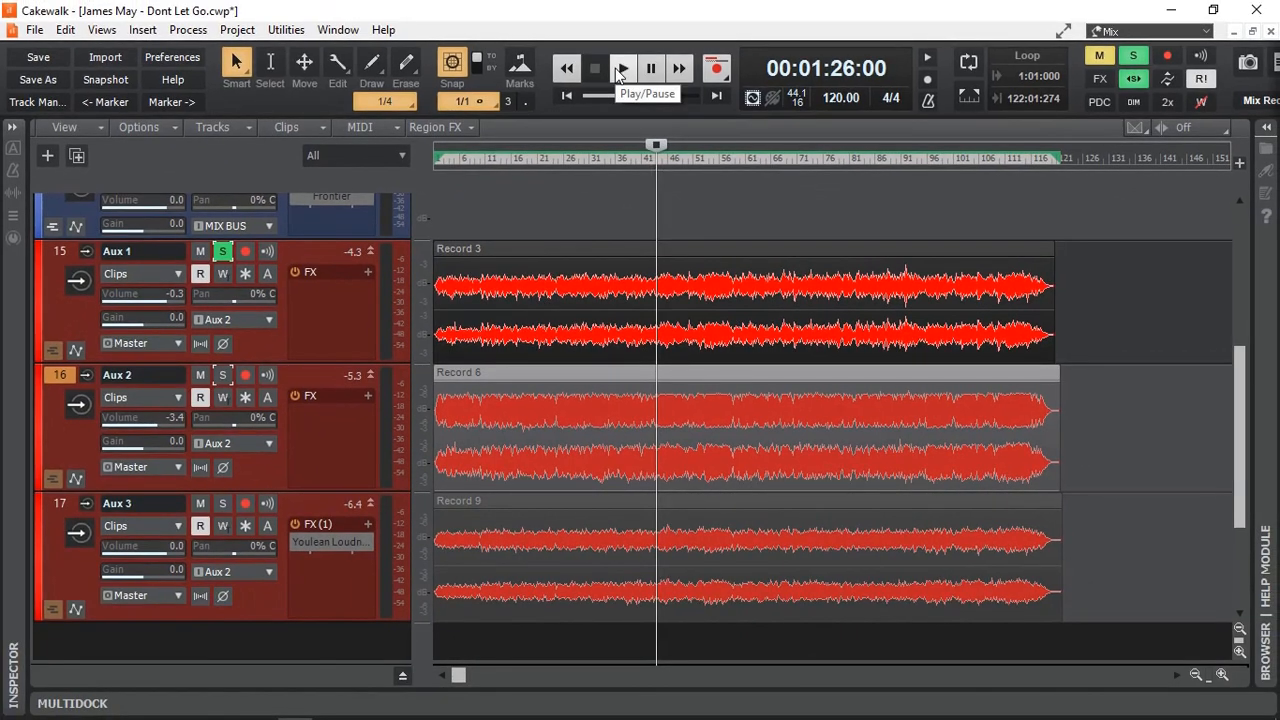
click(615, 68)
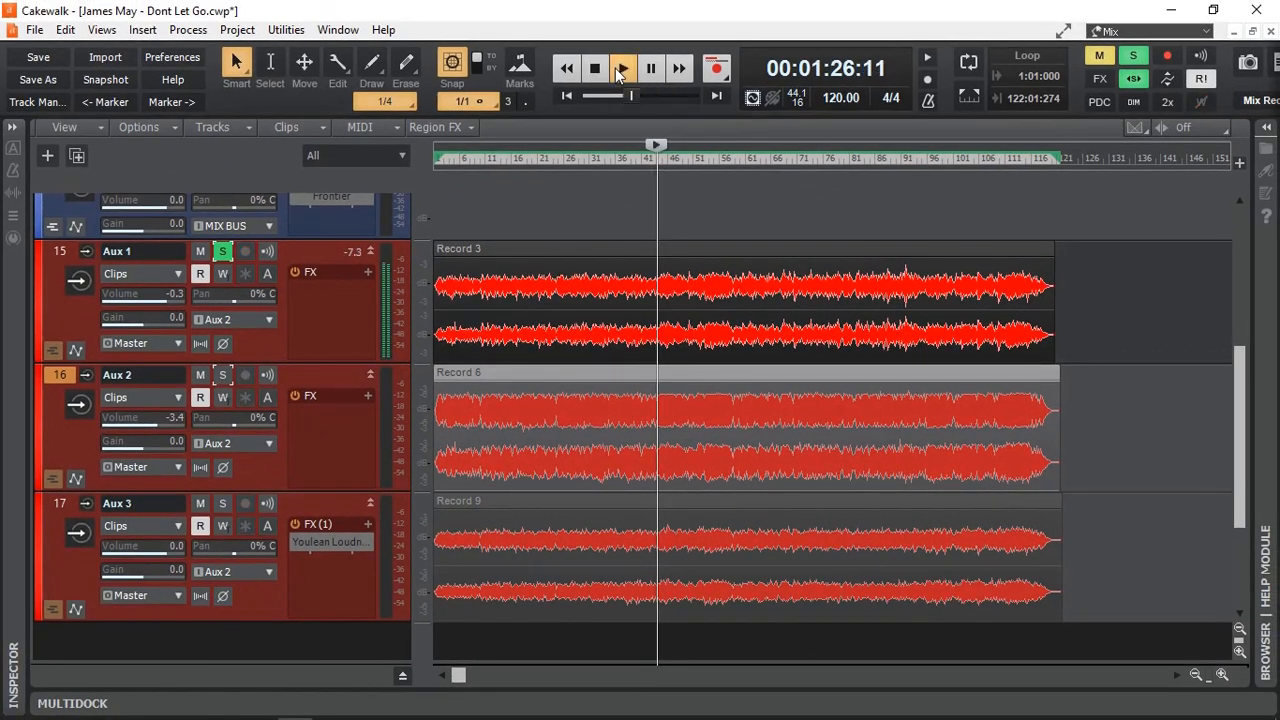
click(222, 375)
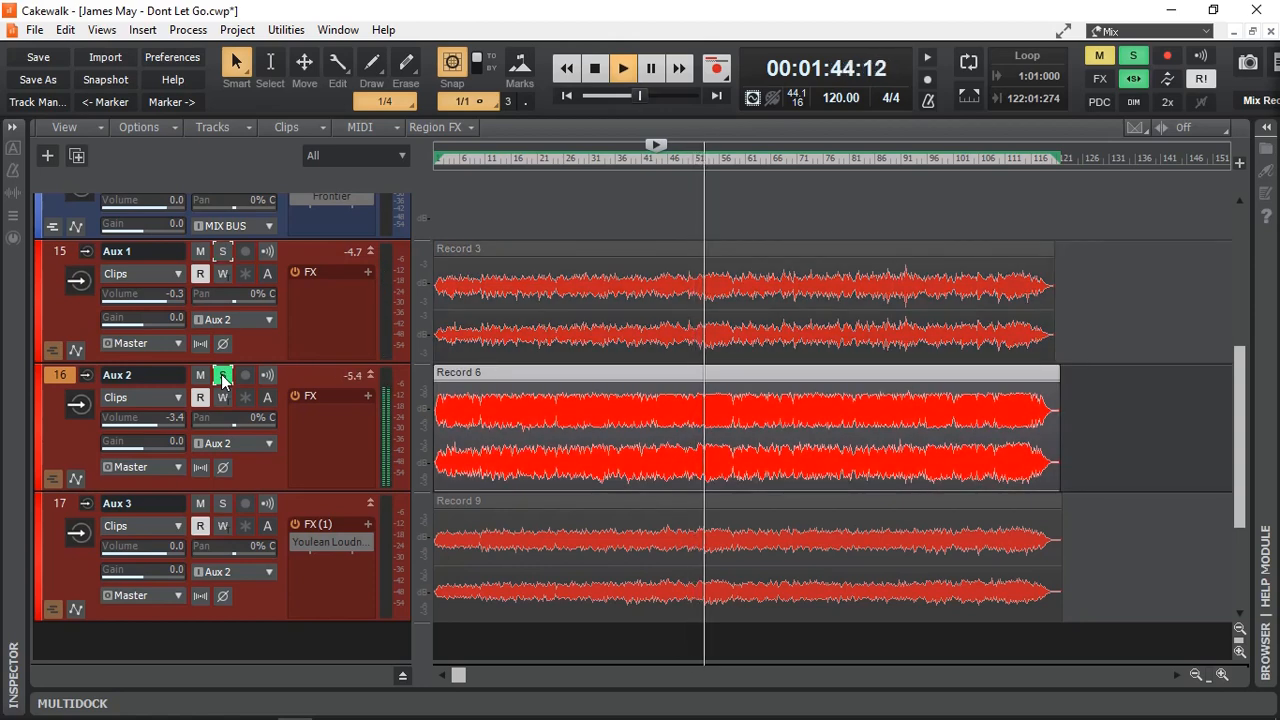
click(223, 504)
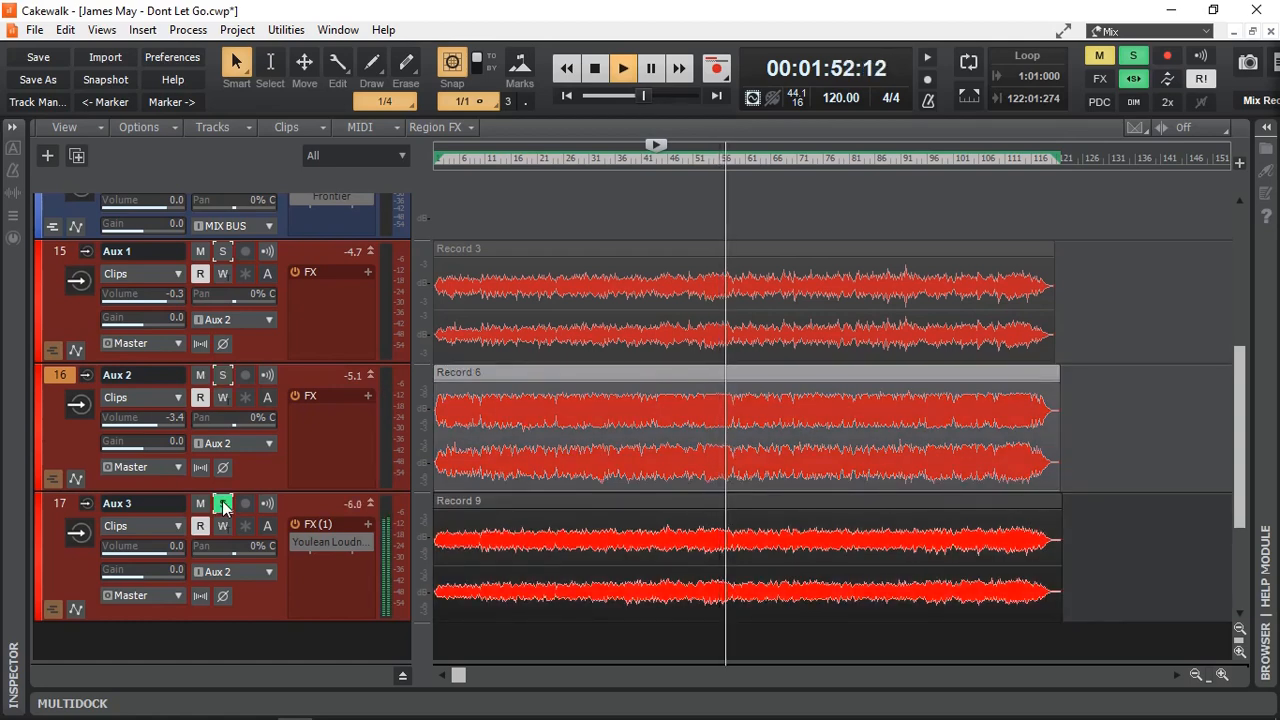
click(223, 251)
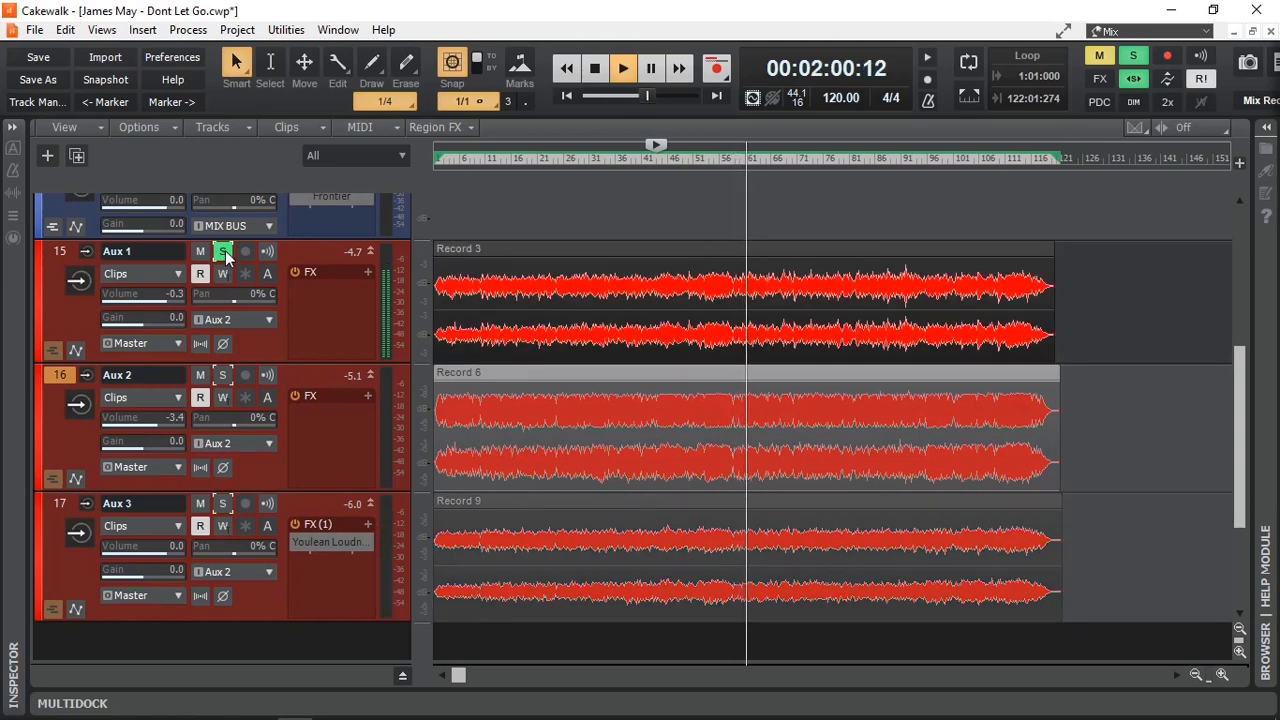
click(222, 504)
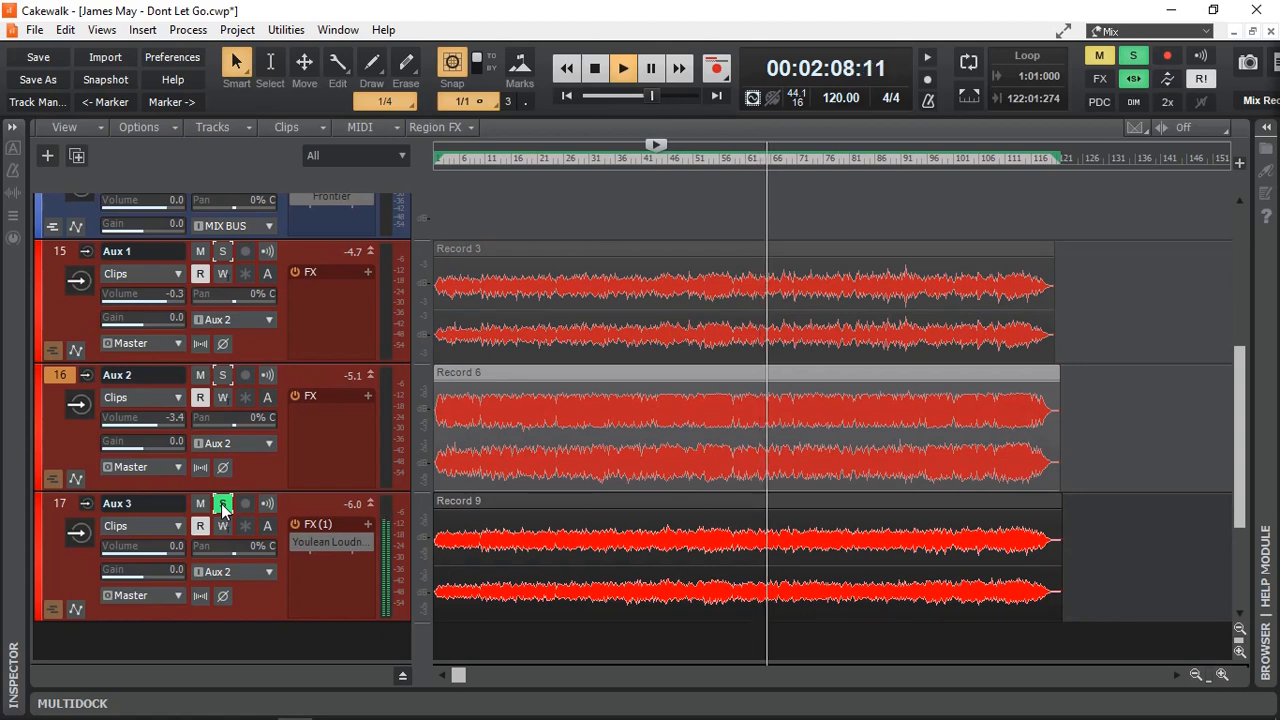
click(223, 375)
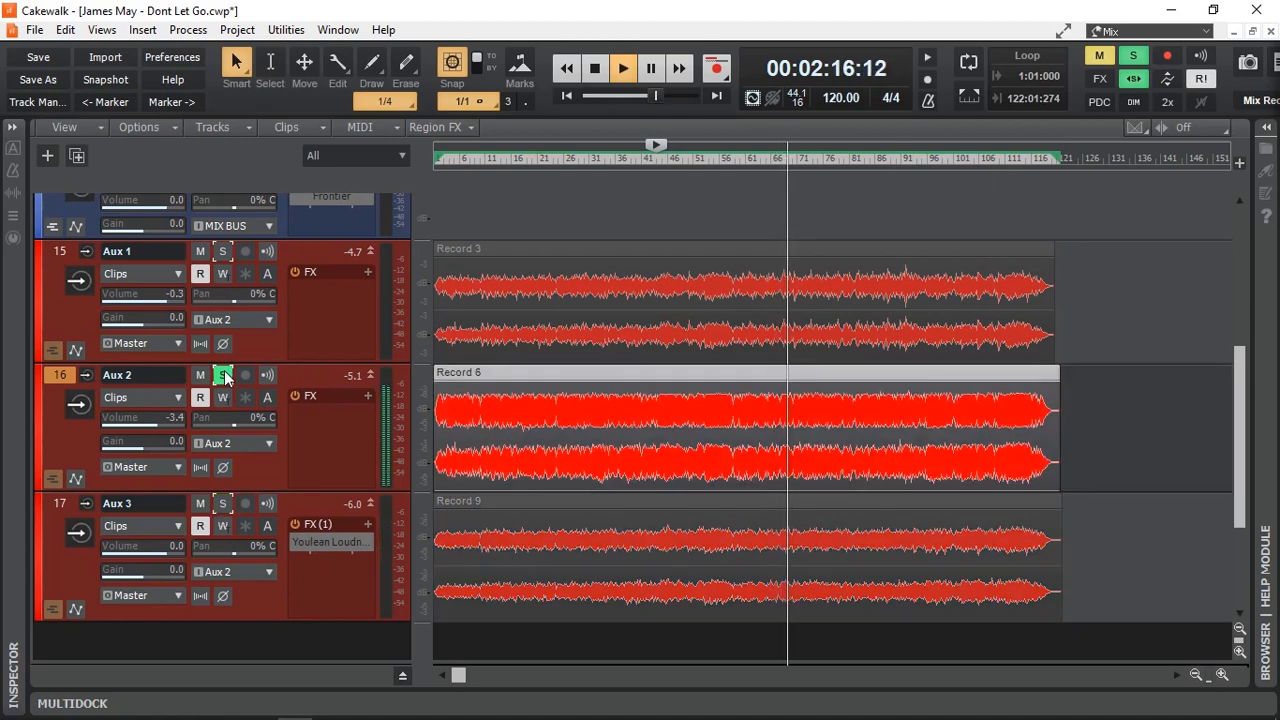
click(223, 252)
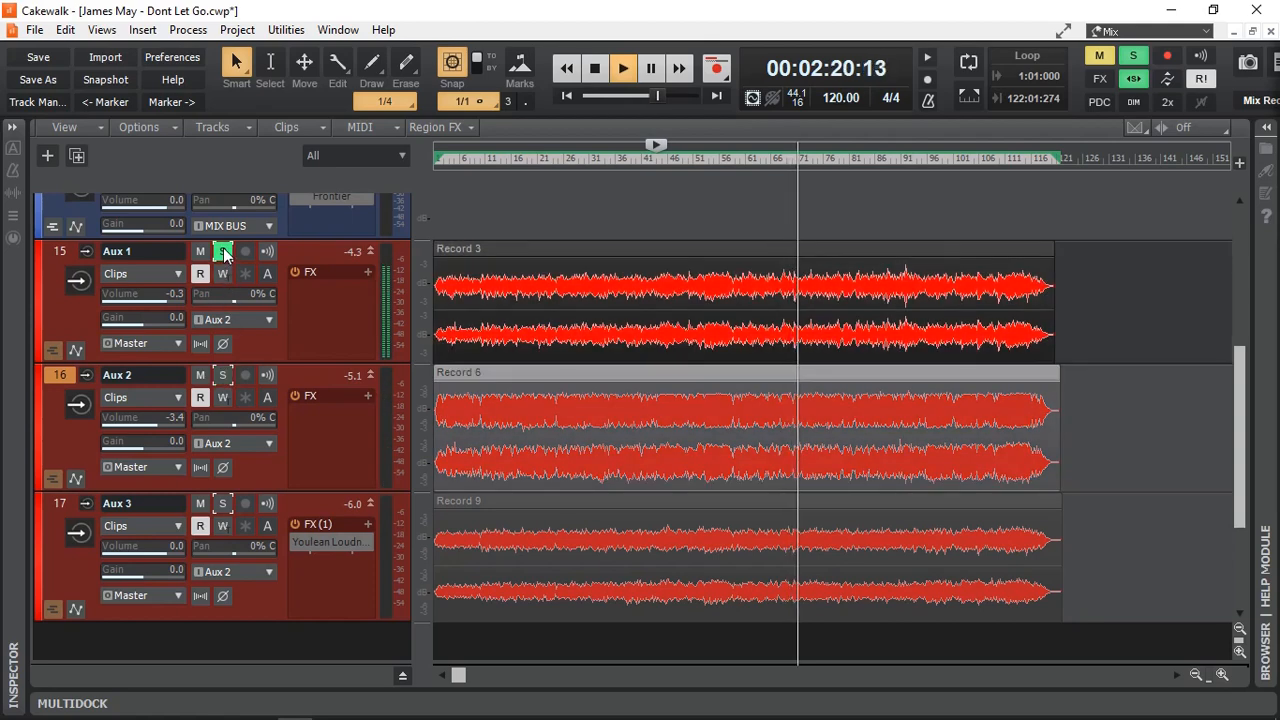
click(223, 504)
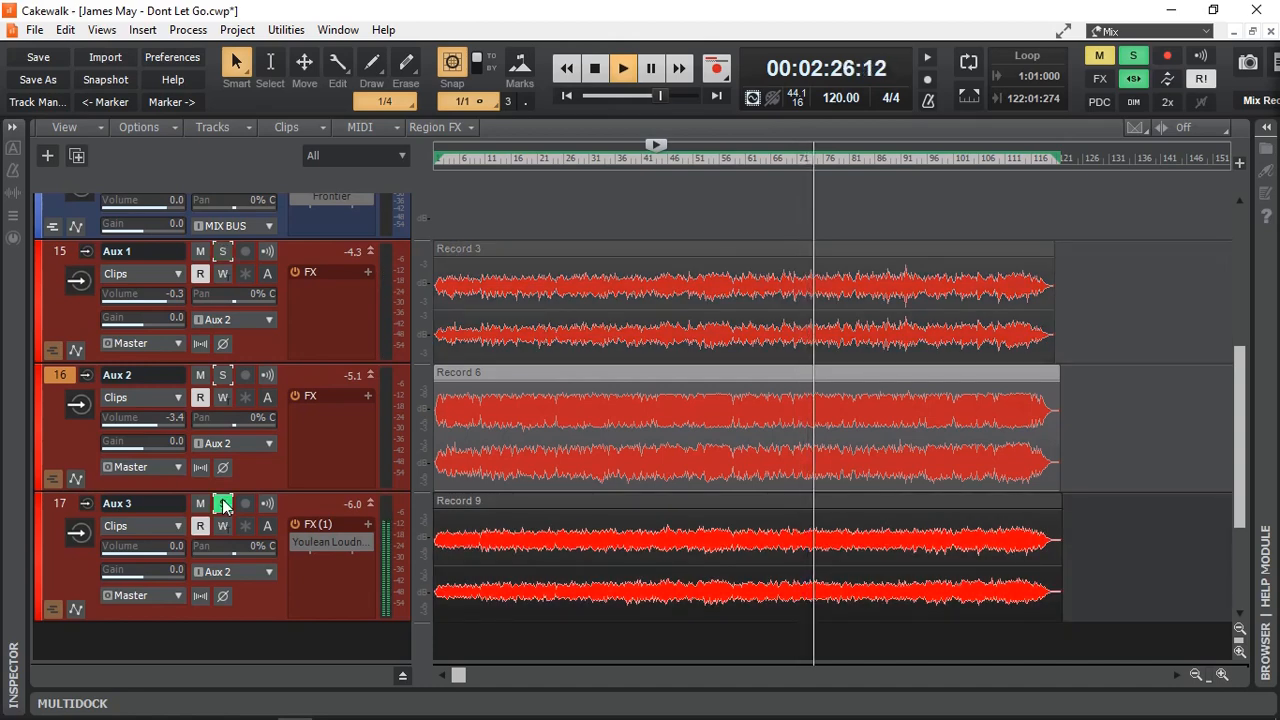
click(223, 375)
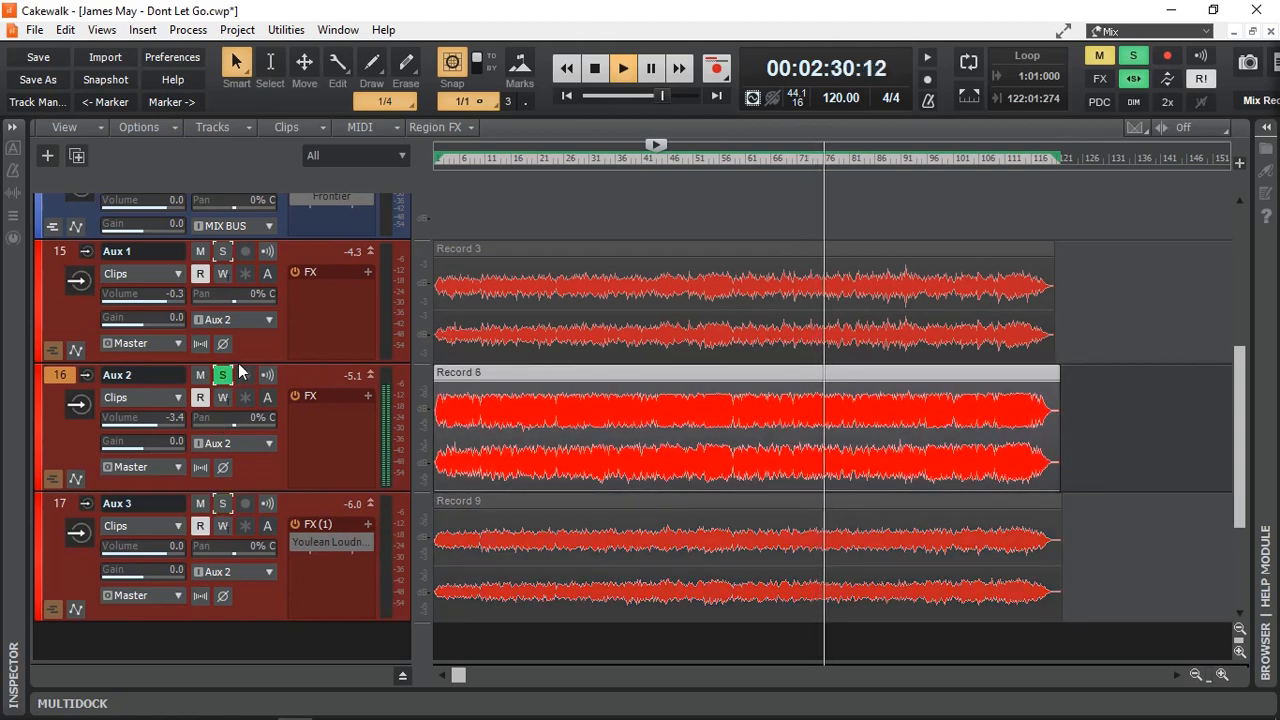
click(224, 505)
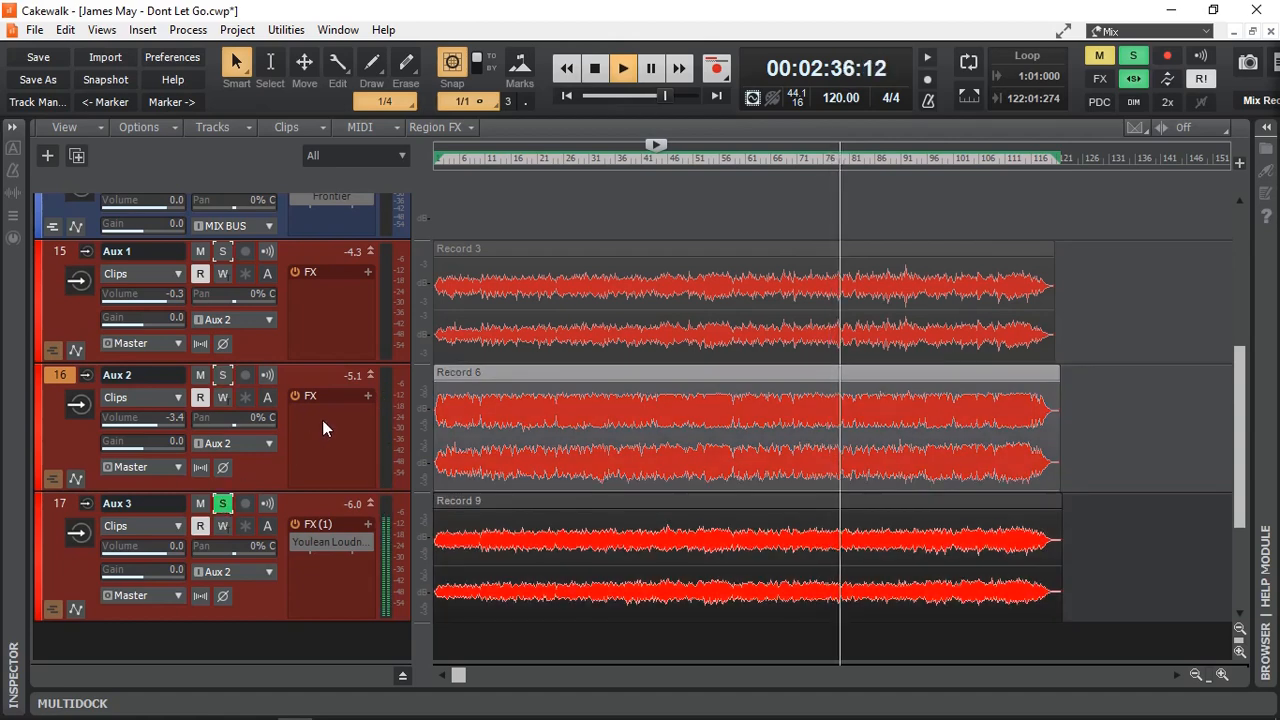
click(223, 252)
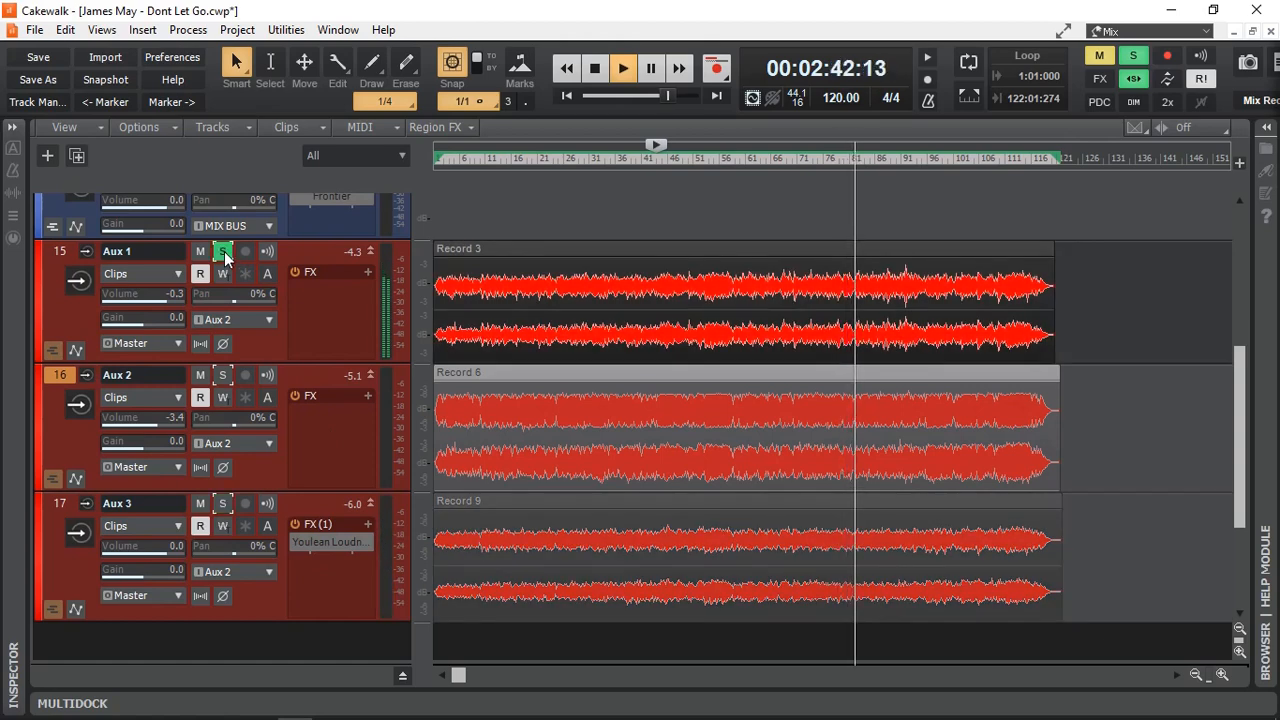
click(223, 375)
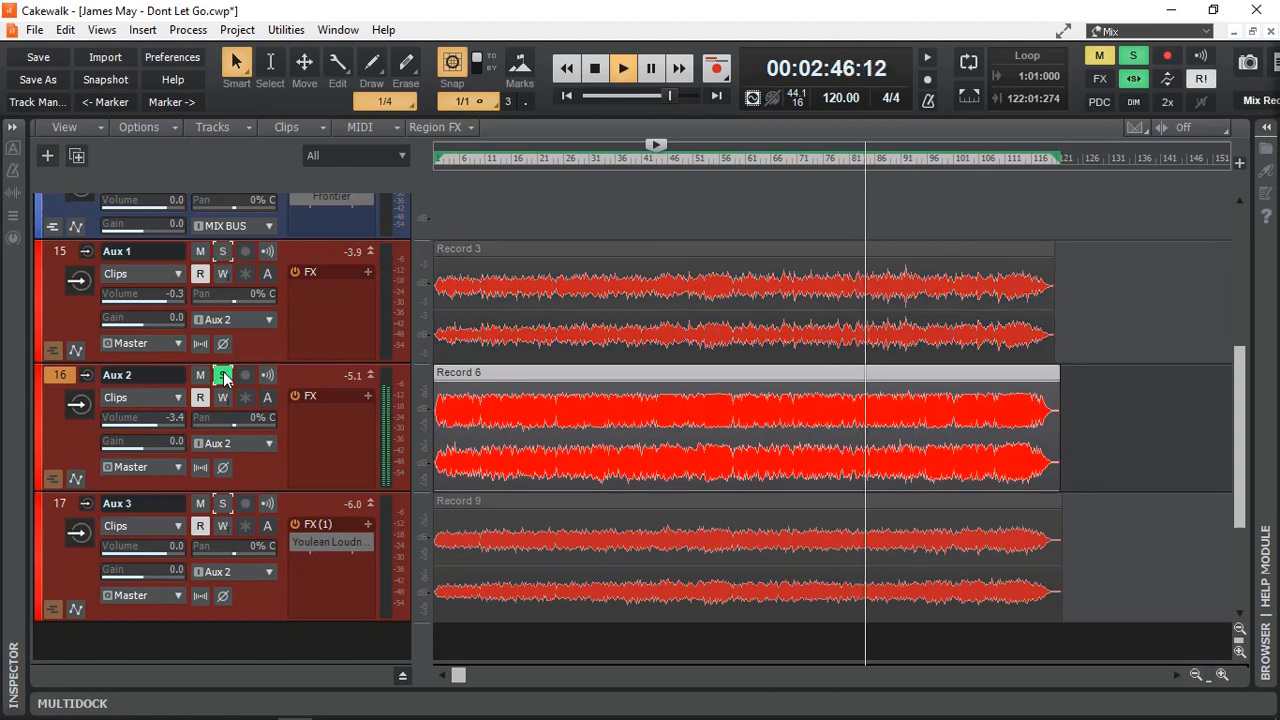
click(223, 504)
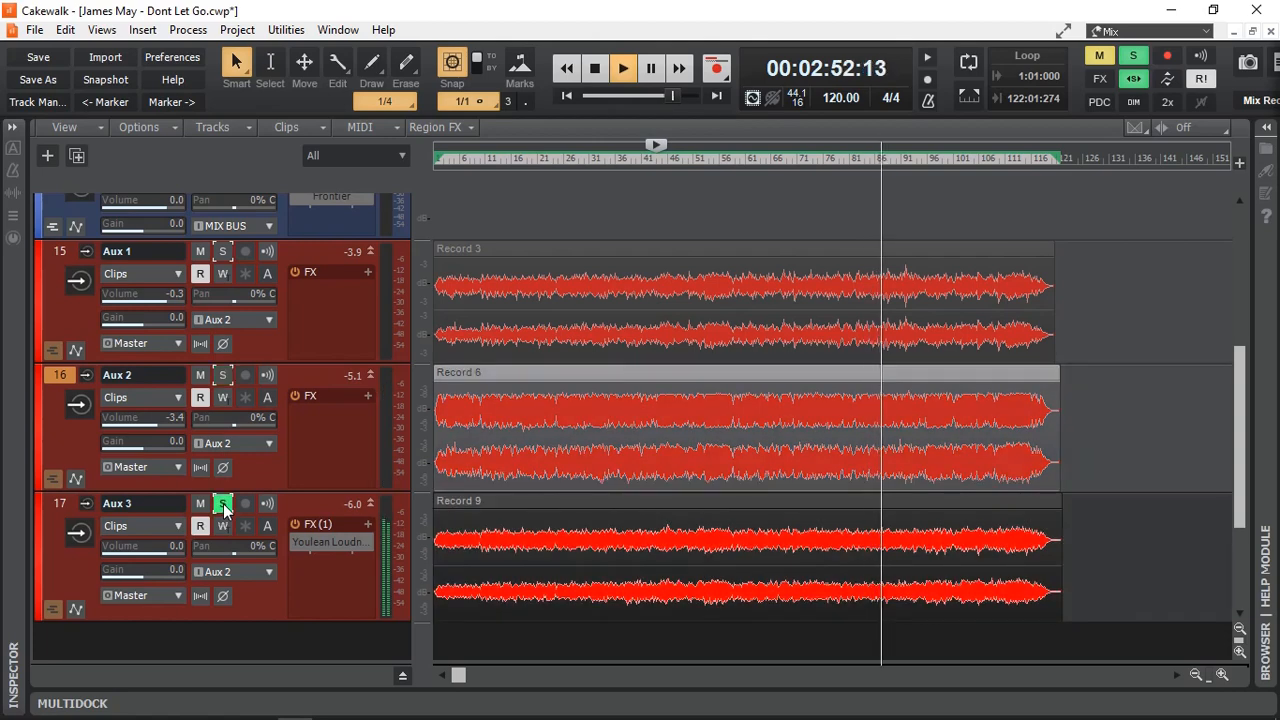
click(224, 376)
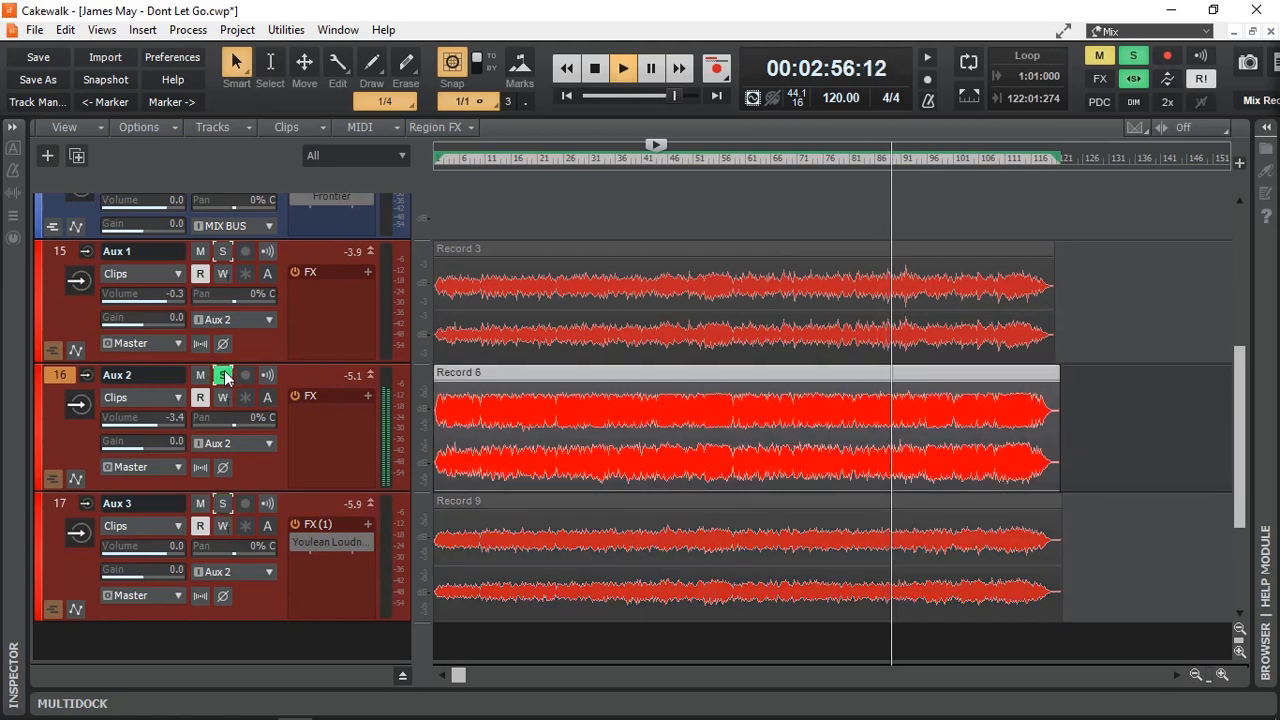
click(223, 252)
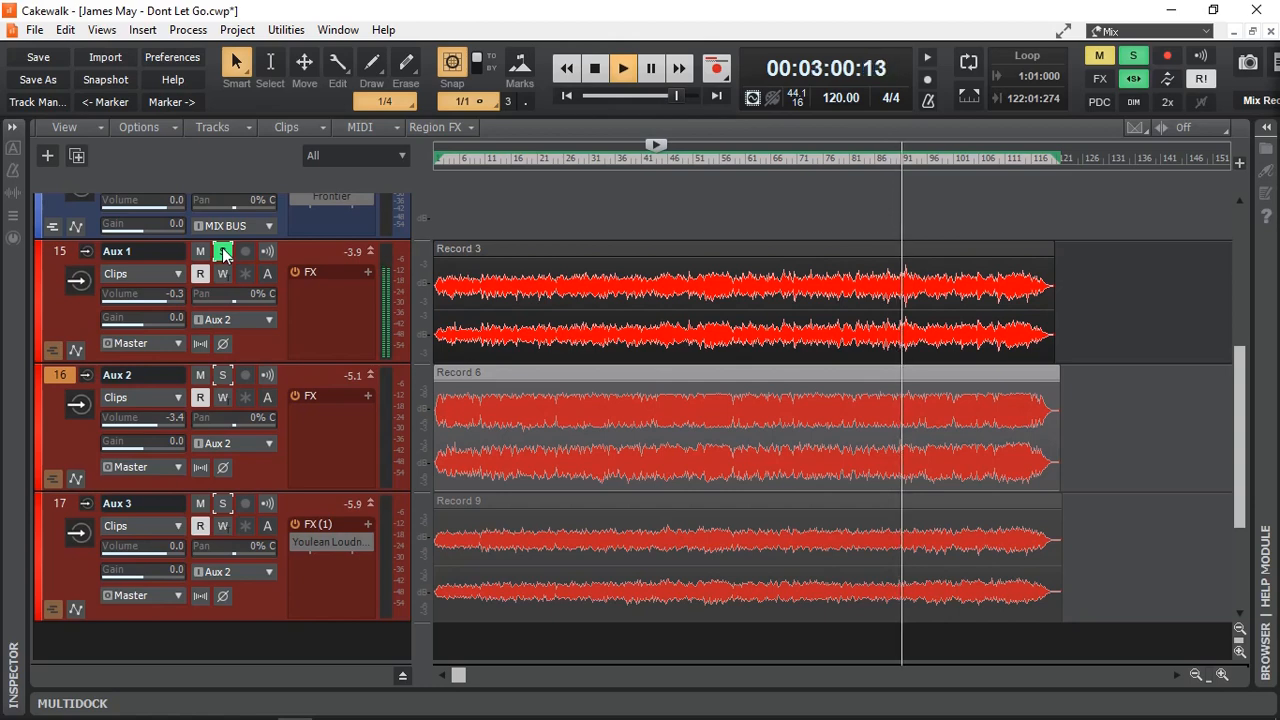
click(223, 376)
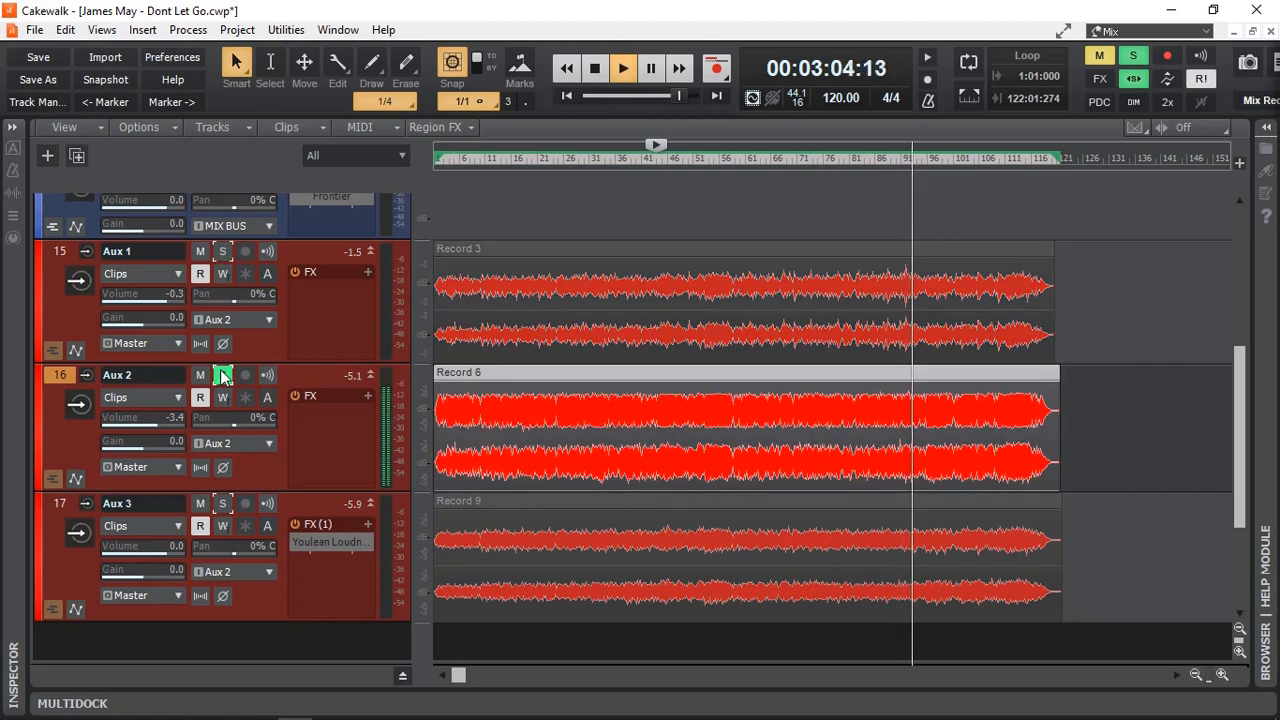
click(224, 503)
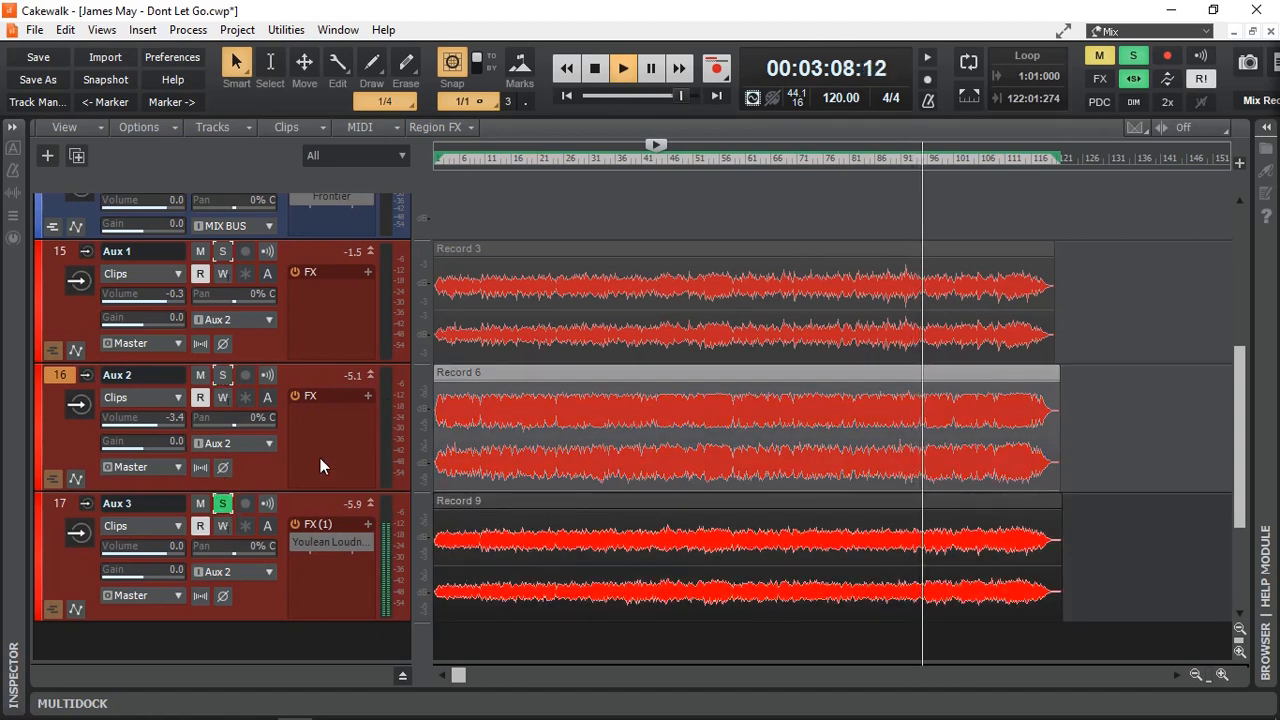
key(space)
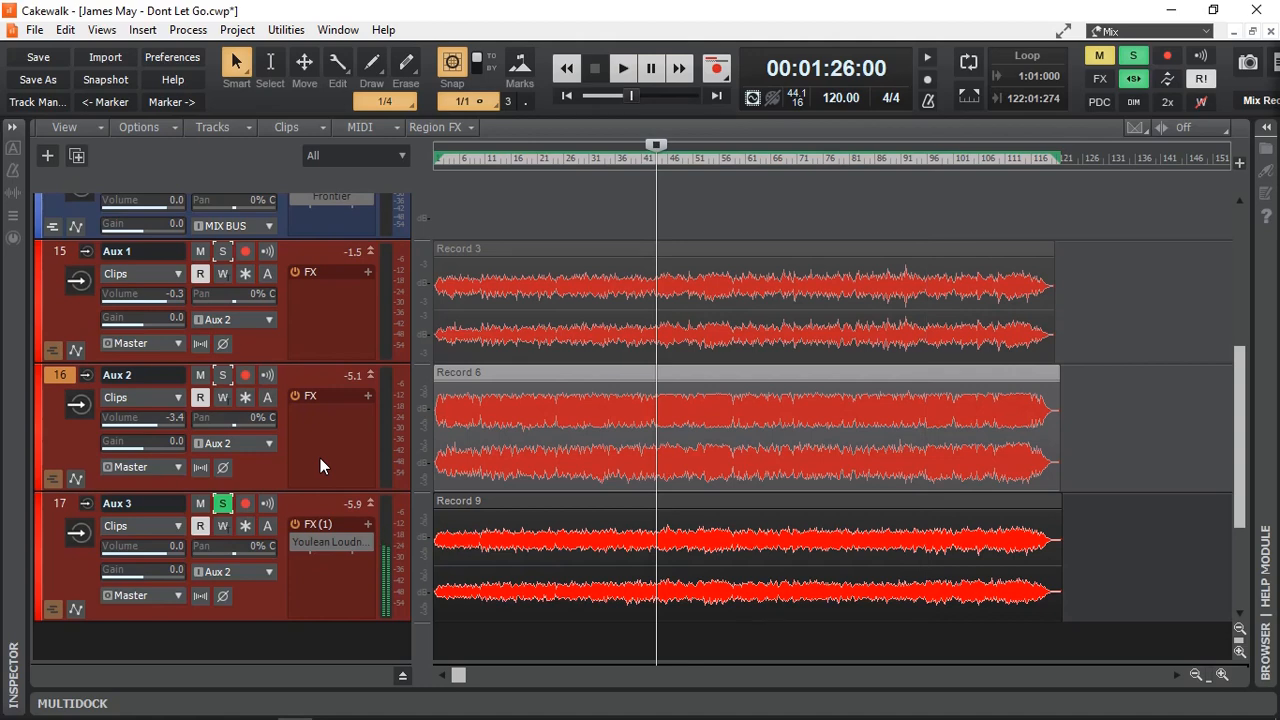